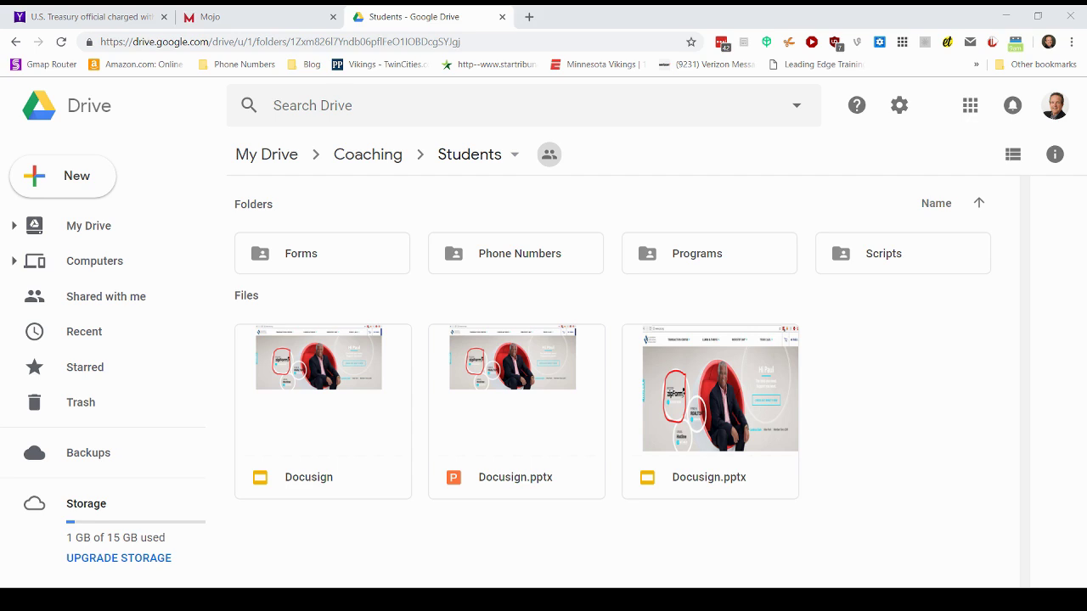
# Open Phone Numbers, then its 92107 folder, to show the 92107.xls spreadsheet.
pyautogui.doubleClick(502, 255)
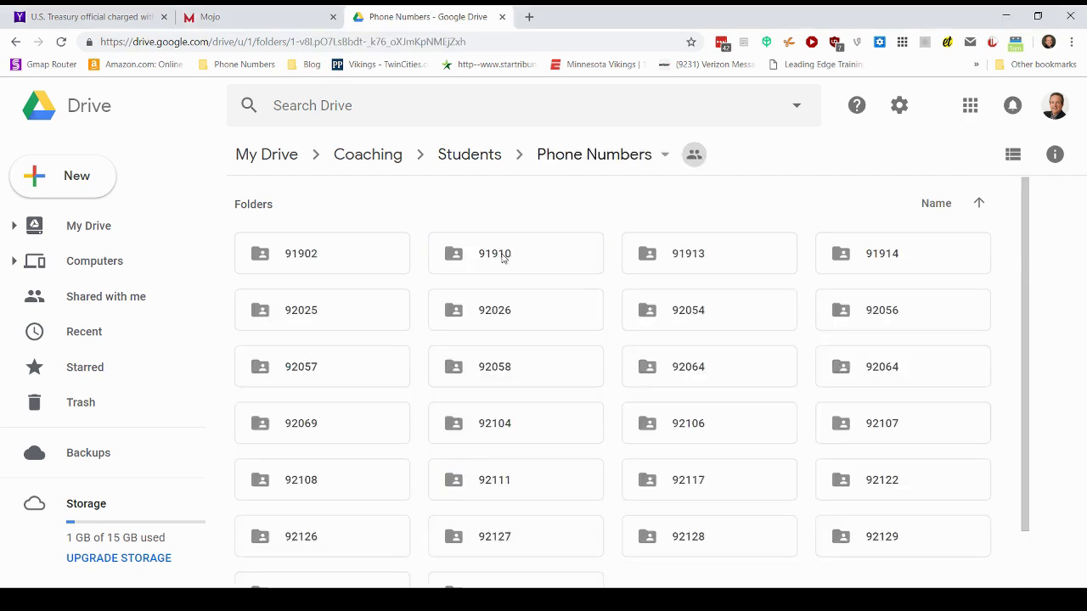
pyautogui.doubleClick(893, 426)
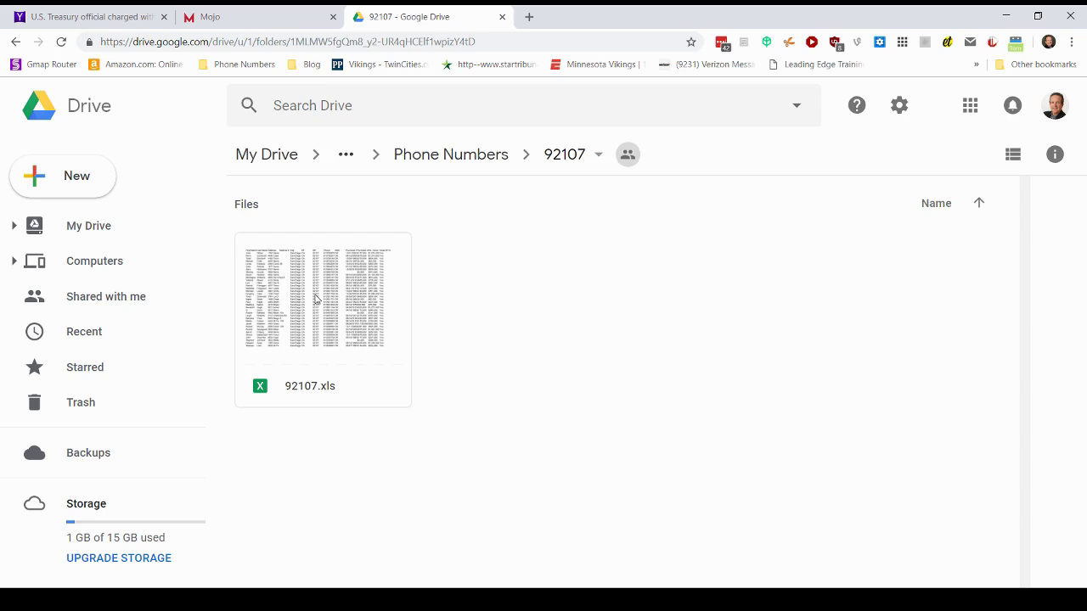
pyautogui.rightClick(315, 300)
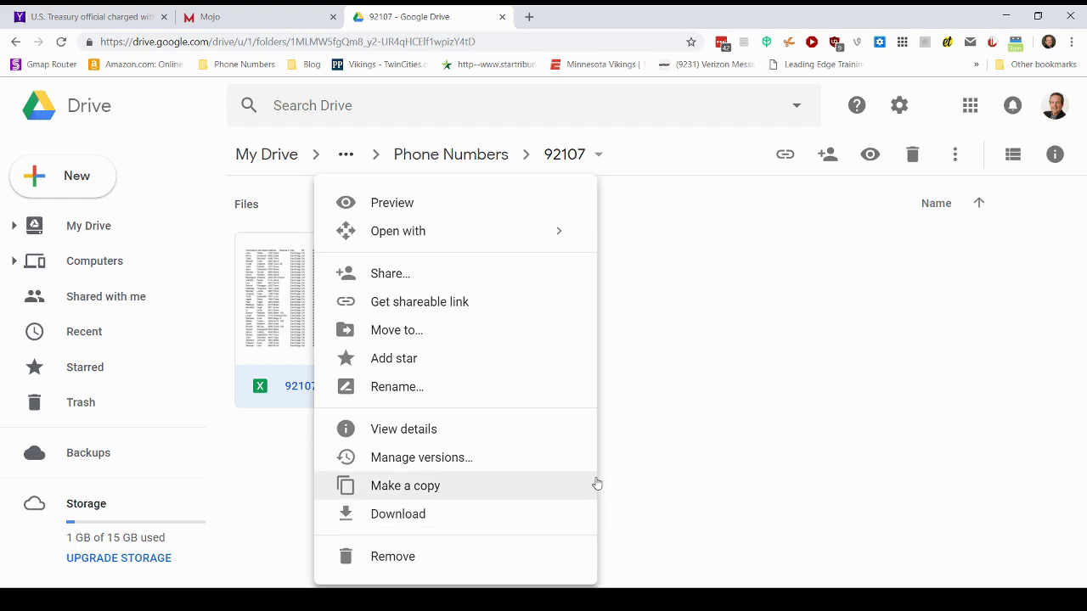
pyautogui.click(692, 403)
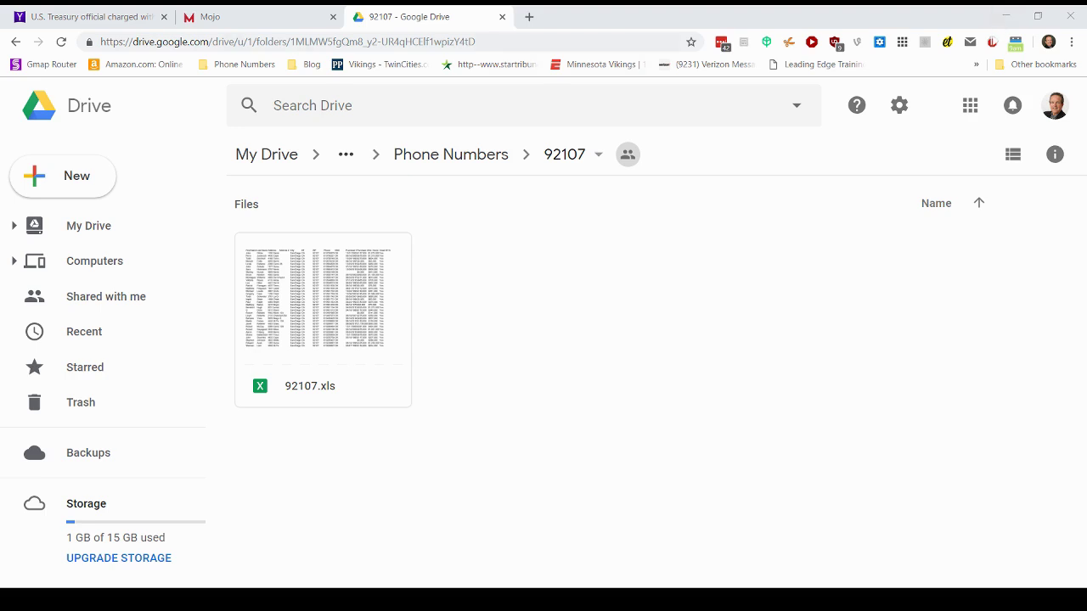
# In Mojo's Import Wizard, choose 92107.xls as the lead file to upload.
pyautogui.click(242, 17)
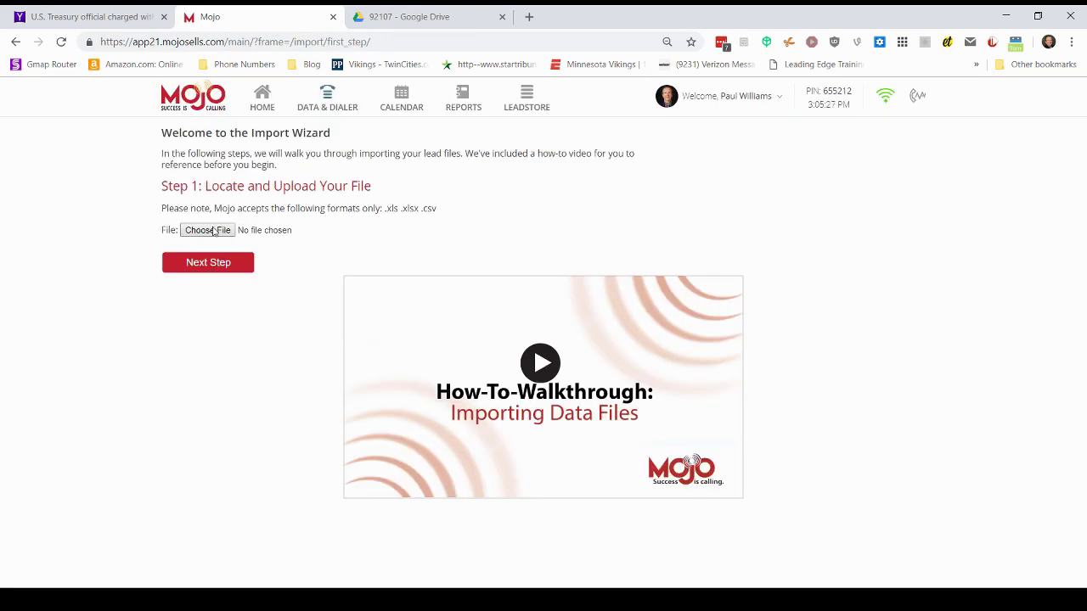
pyautogui.click(214, 231)
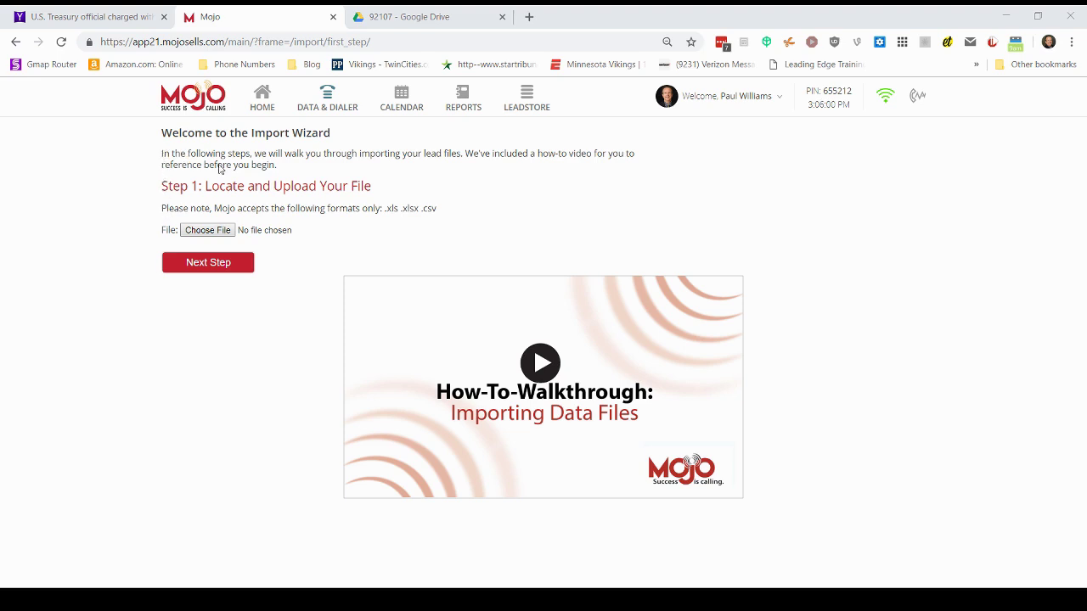
pyautogui.press('Return')
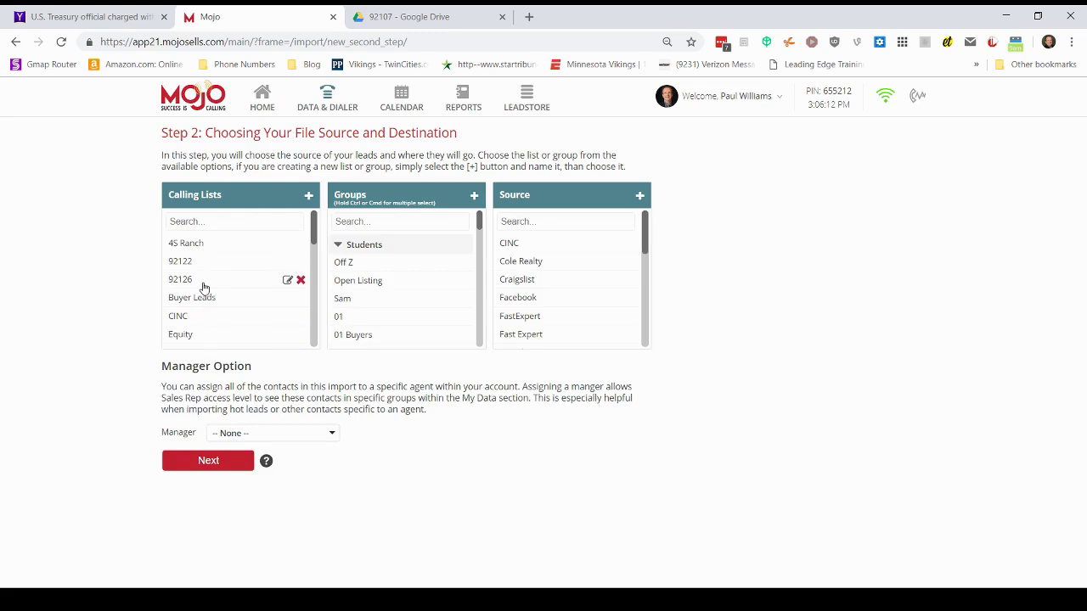
# Create and save a new calling list named 92107.
pyautogui.scroll(-6, 204, 288)
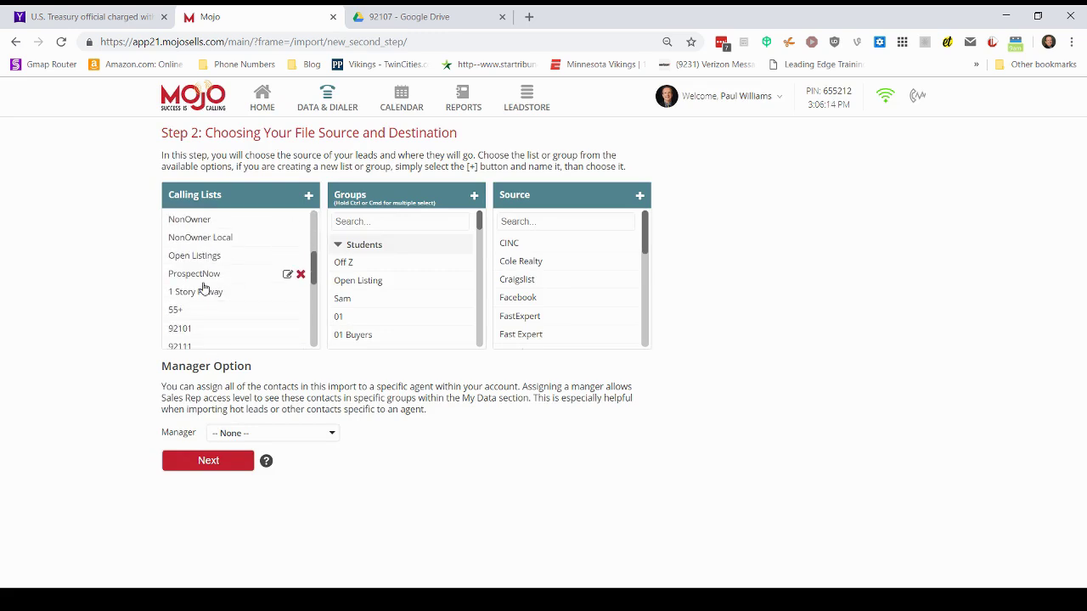
pyautogui.scroll(6, 204, 288)
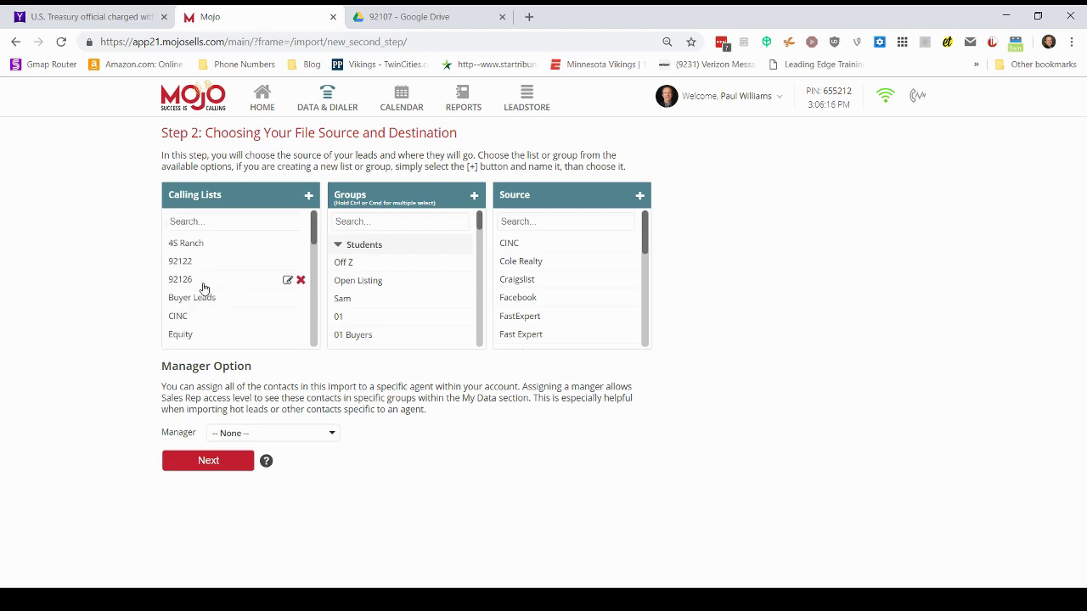
pyautogui.click(310, 200)
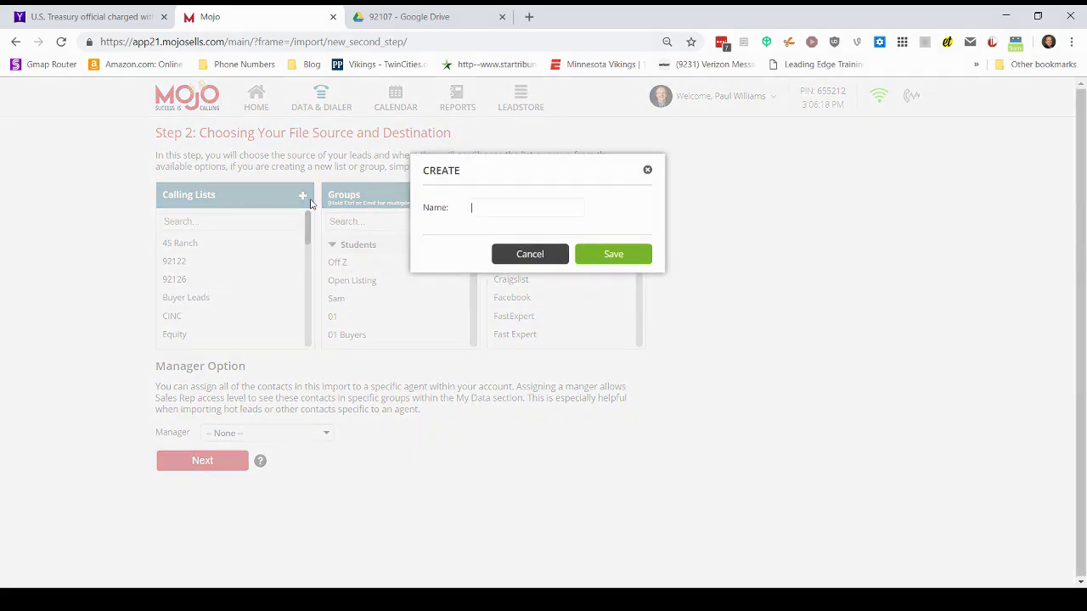
pyautogui.write('92107')
pyautogui.click(603, 255)
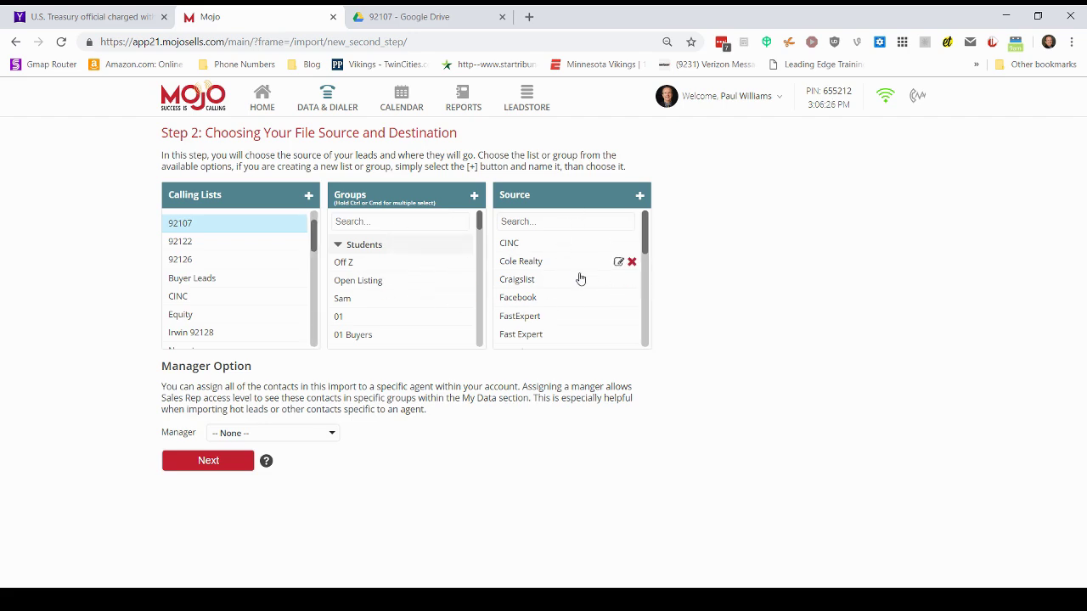
# Assign the account's agent as manager and continue to field mapping.
pyautogui.moveTo(647, 240); pyautogui.dragTo(644, 212)
pyautogui.click(293, 435)
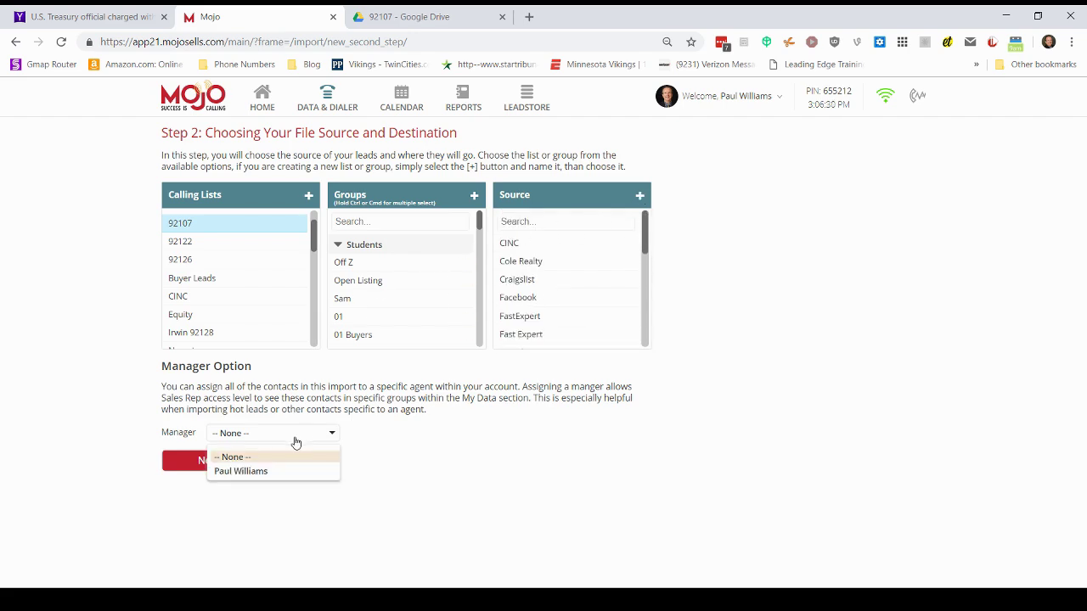
pyautogui.click(272, 473)
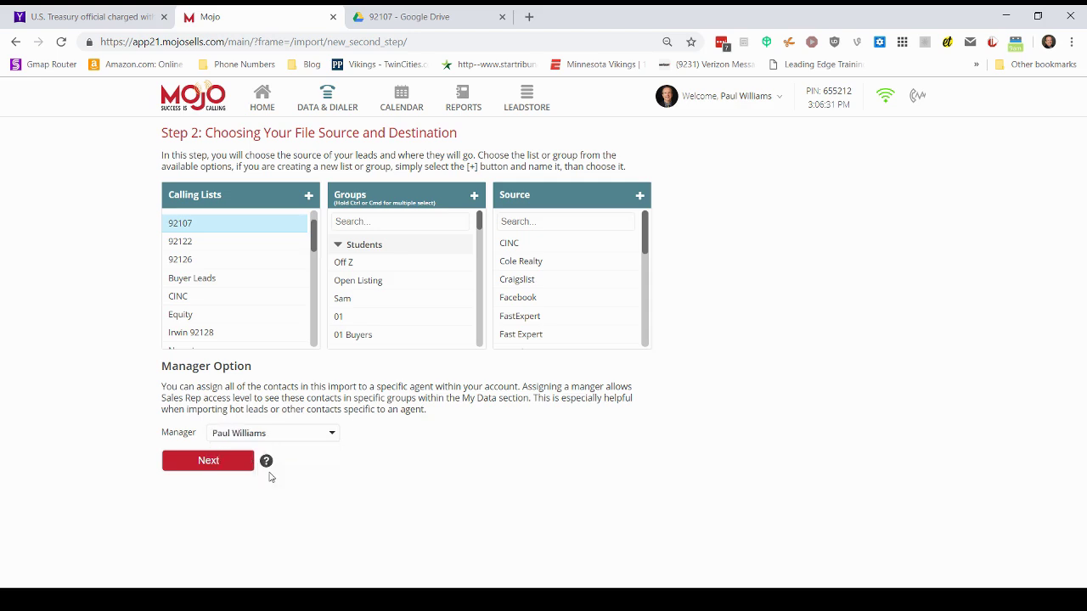
pyautogui.click(216, 470)
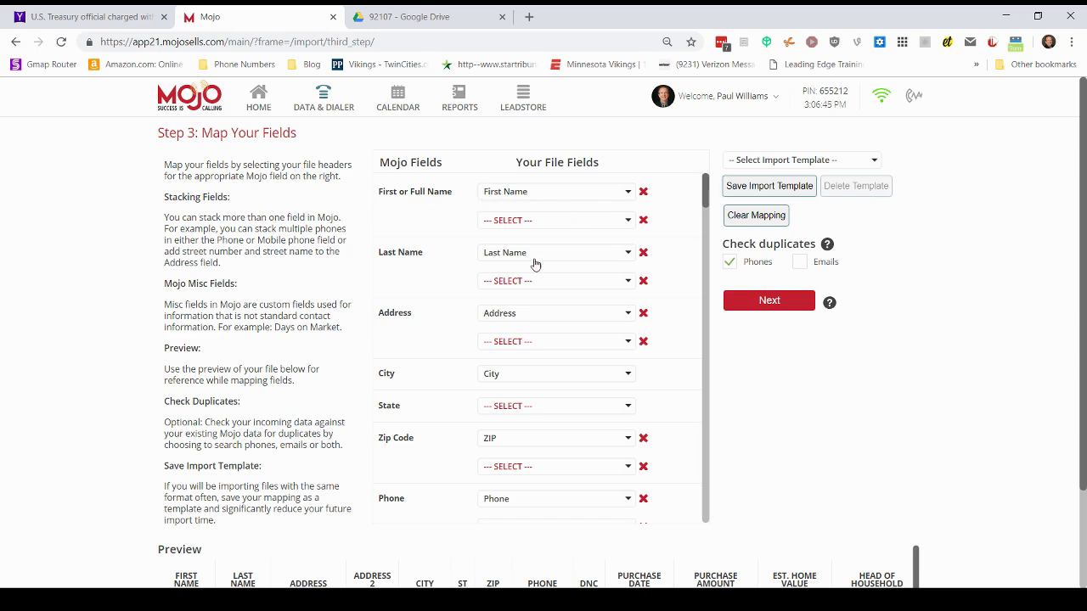
pyautogui.scroll(-1, 690, 387)
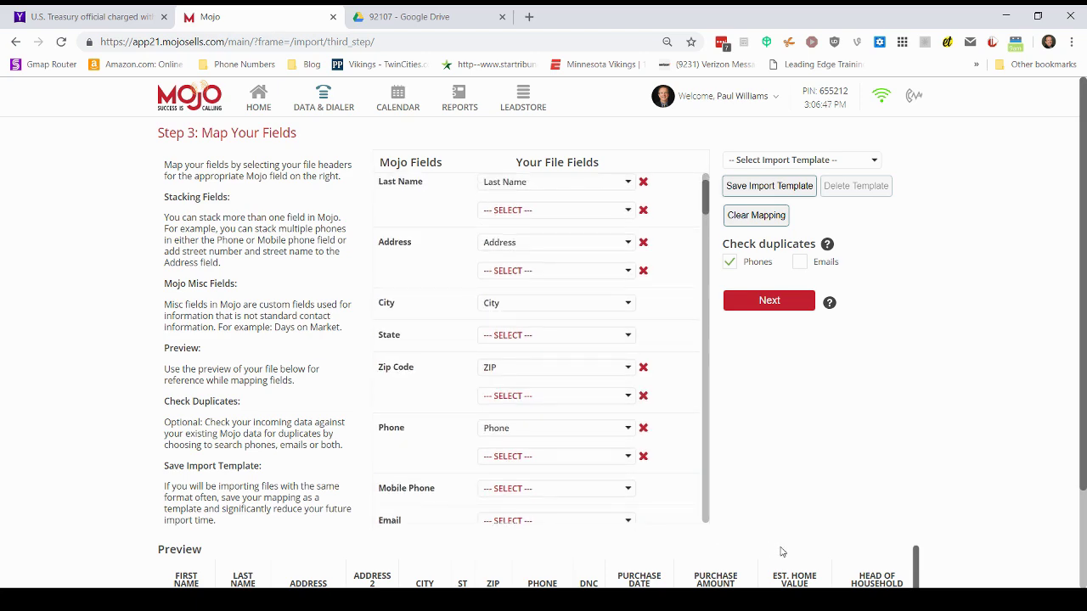
pyautogui.scroll(-1, 1083, 440)
pyautogui.scroll(-1, 1083, 440)
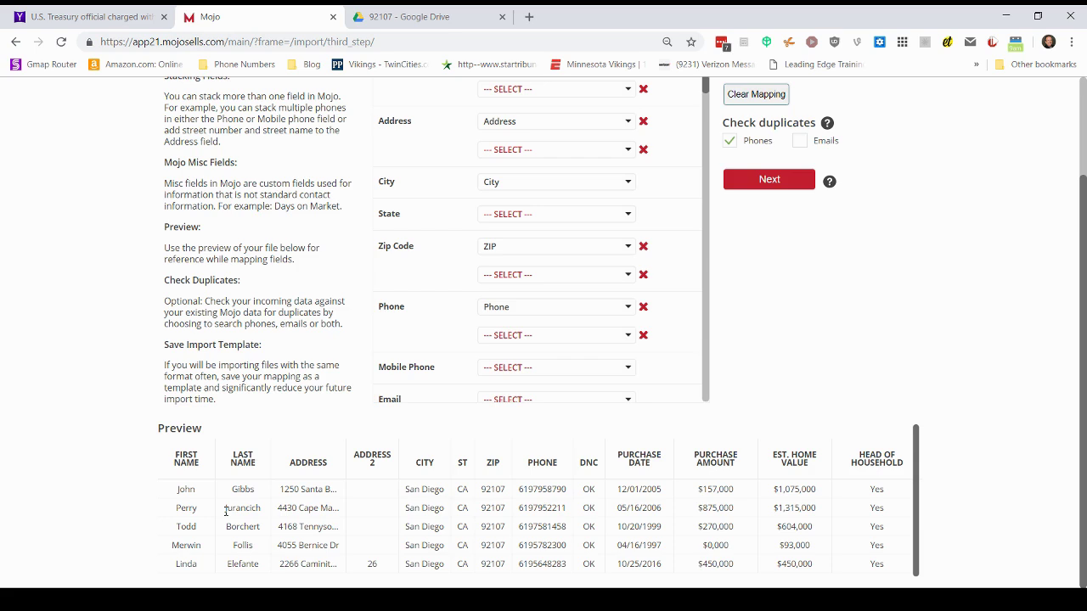
pyautogui.scroll(-8, 705, 260)
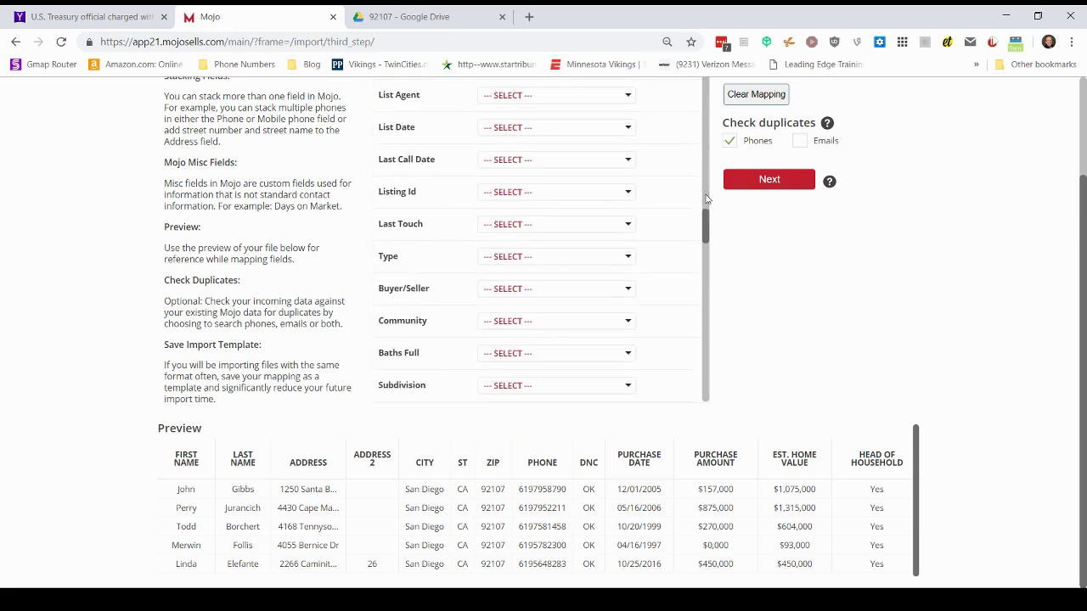
pyautogui.moveTo(705, 199); pyautogui.dragTo(706, 85)
pyautogui.scroll(5, 674, 116)
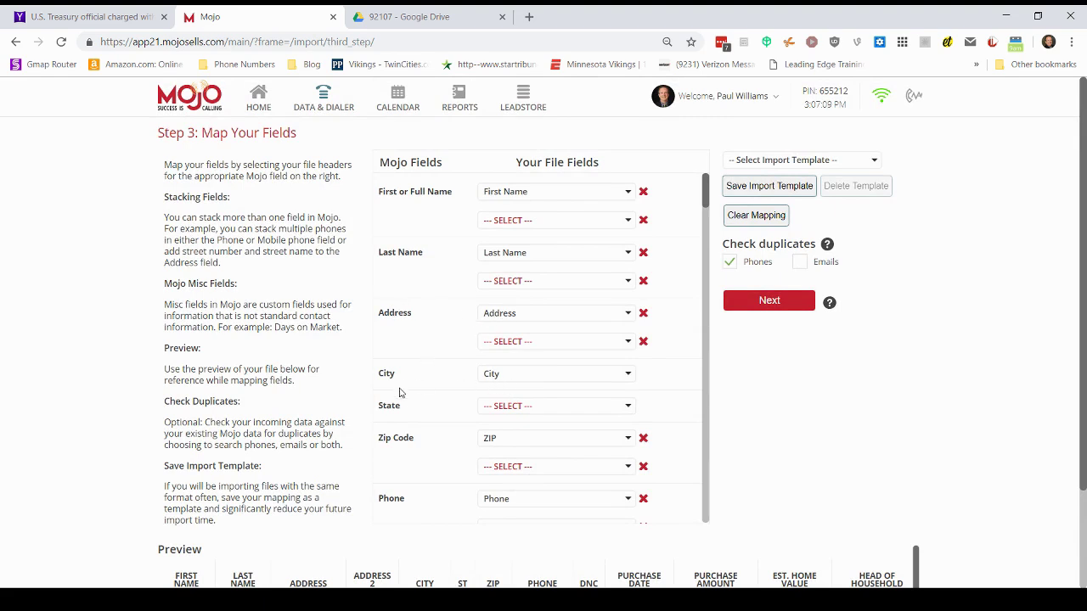
# Match the file's ST column to the State field, then review the remaining mapping rows.
pyautogui.click(628, 407)
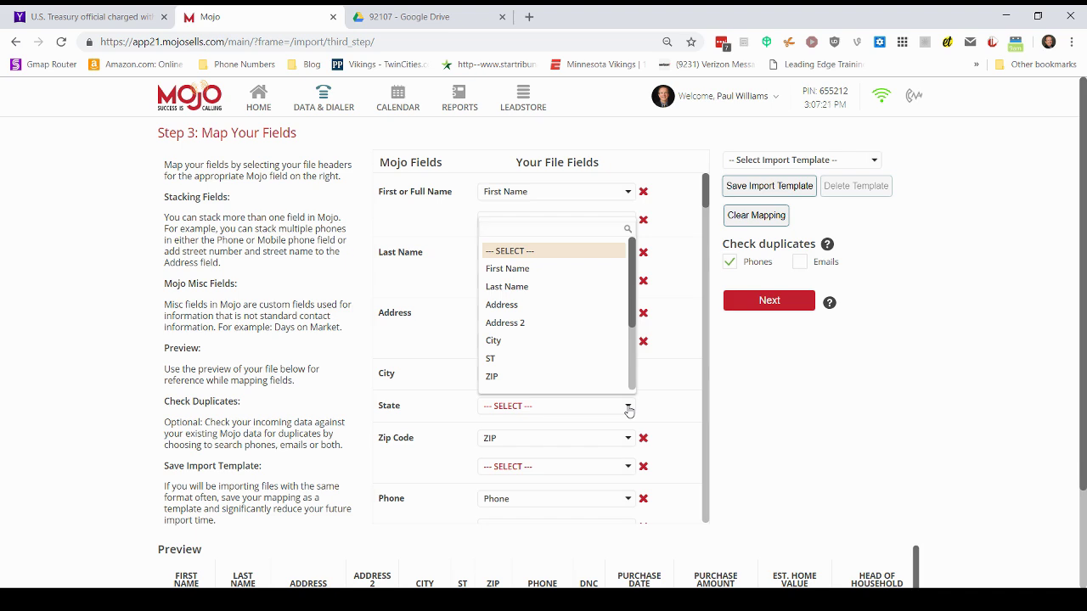
pyautogui.scroll(-1, 561, 382)
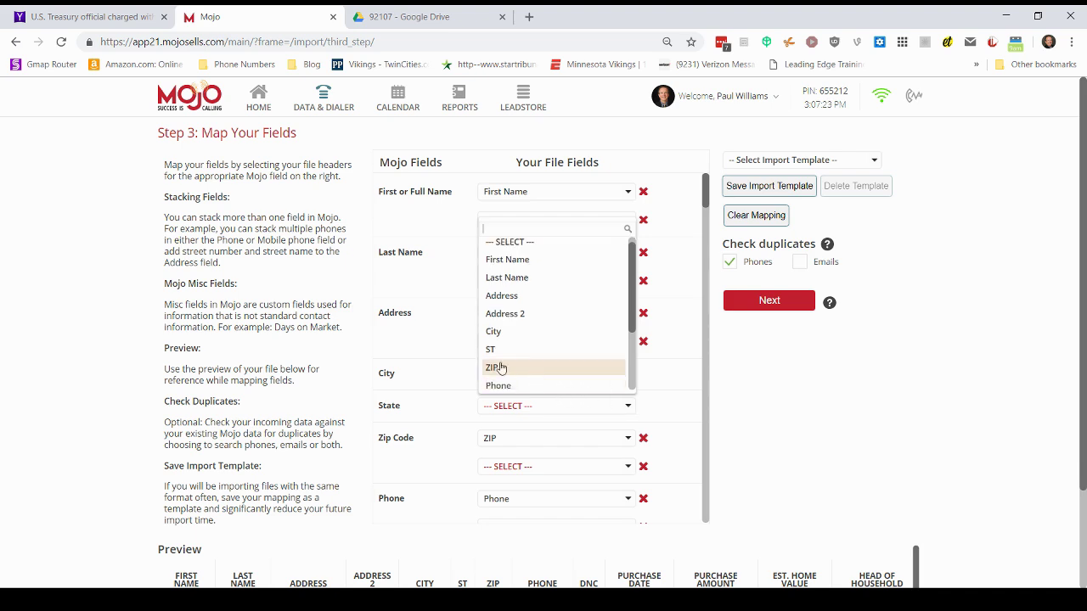
pyautogui.click(498, 355)
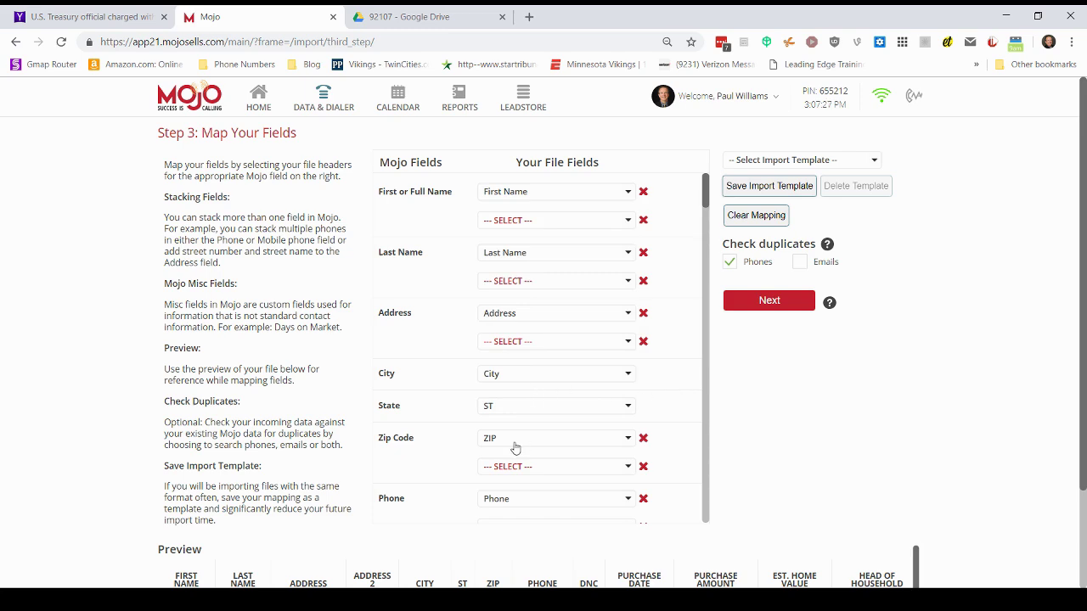
pyautogui.scroll(-1, 515, 447)
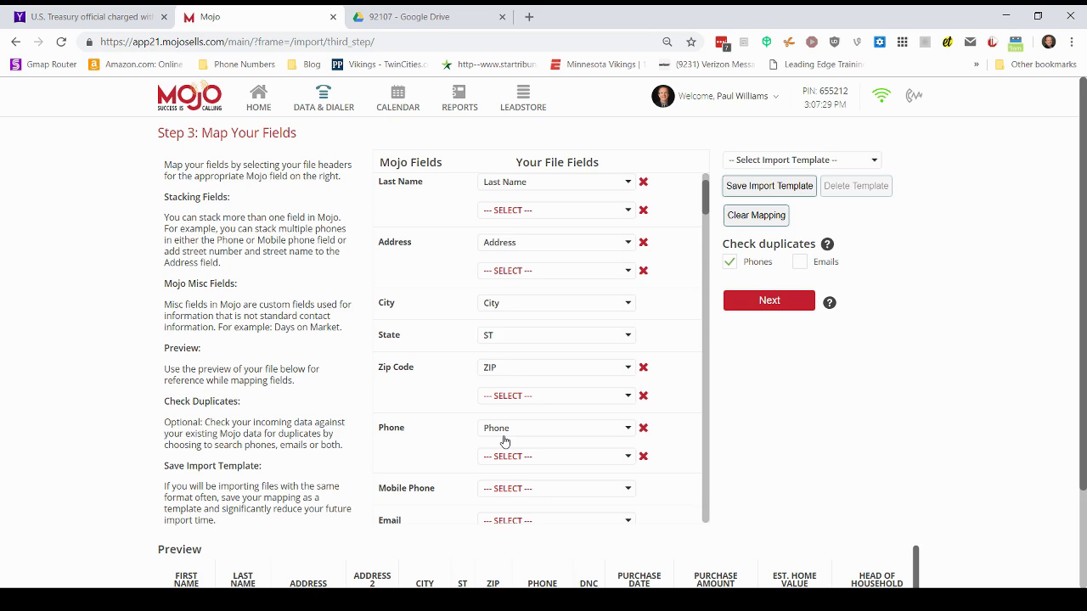
pyautogui.scroll(-2, 672, 444)
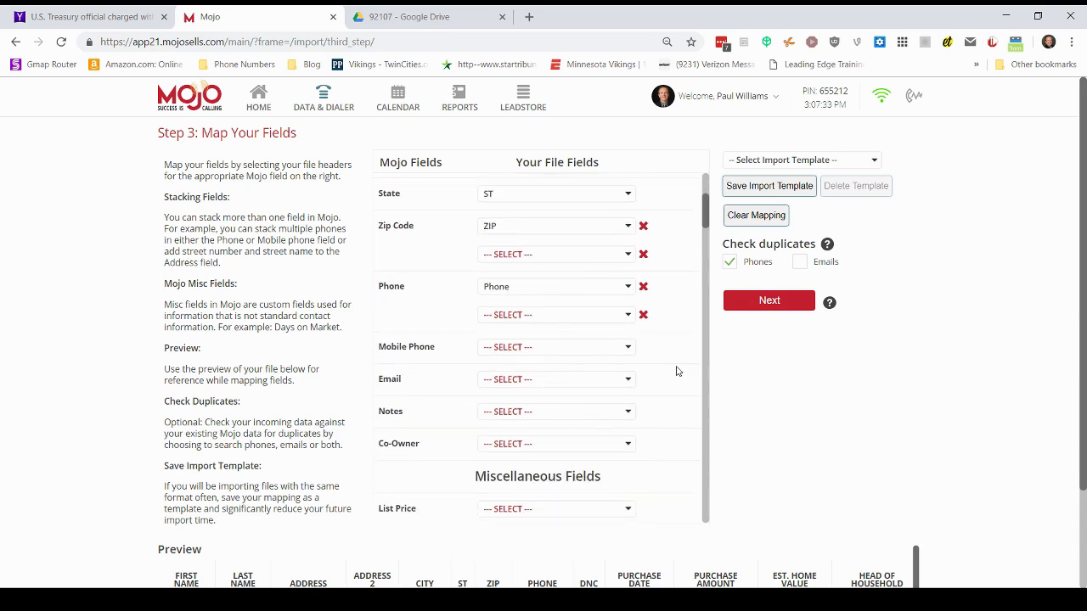
pyautogui.scroll(-1, 675, 374)
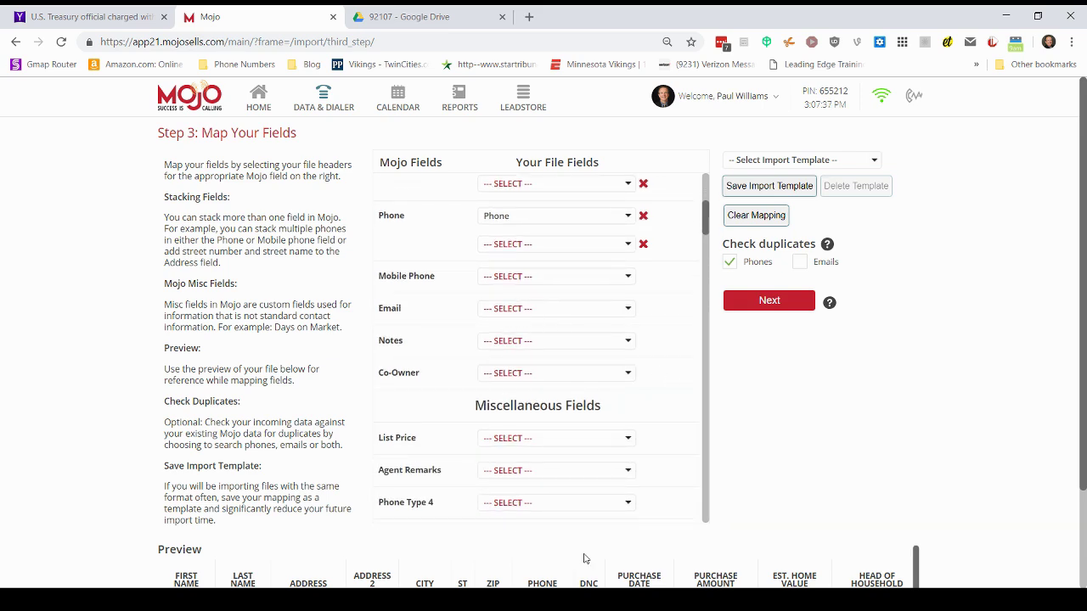
pyautogui.scroll(-2, 970, 540)
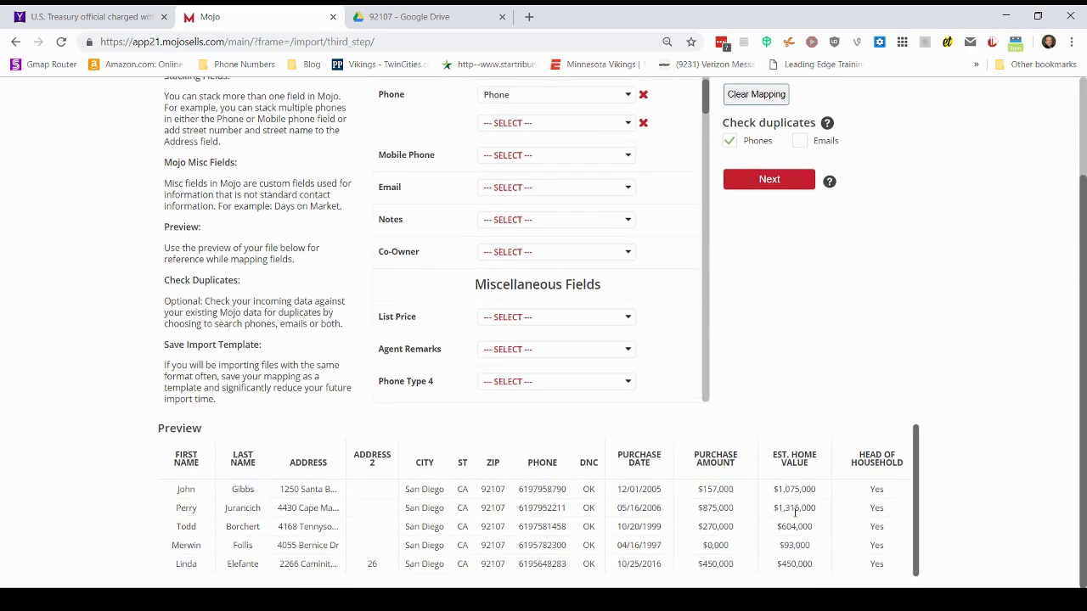
pyautogui.scroll(2, 795, 512)
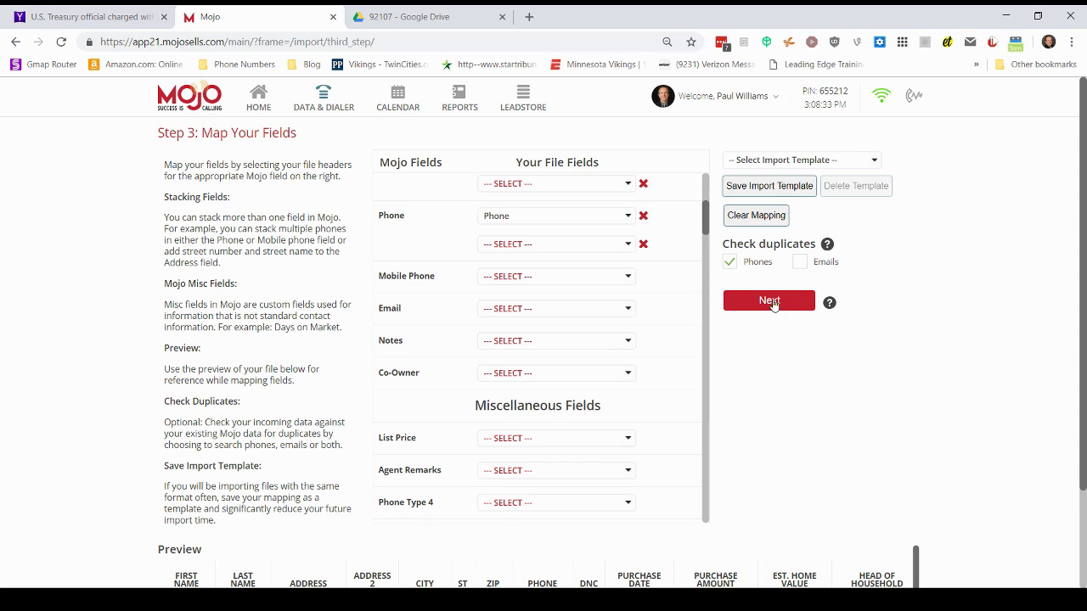
# Start a template save, type and clear the name 'Colo Data', and pick FSBO under Save As.
pyautogui.click(758, 187)
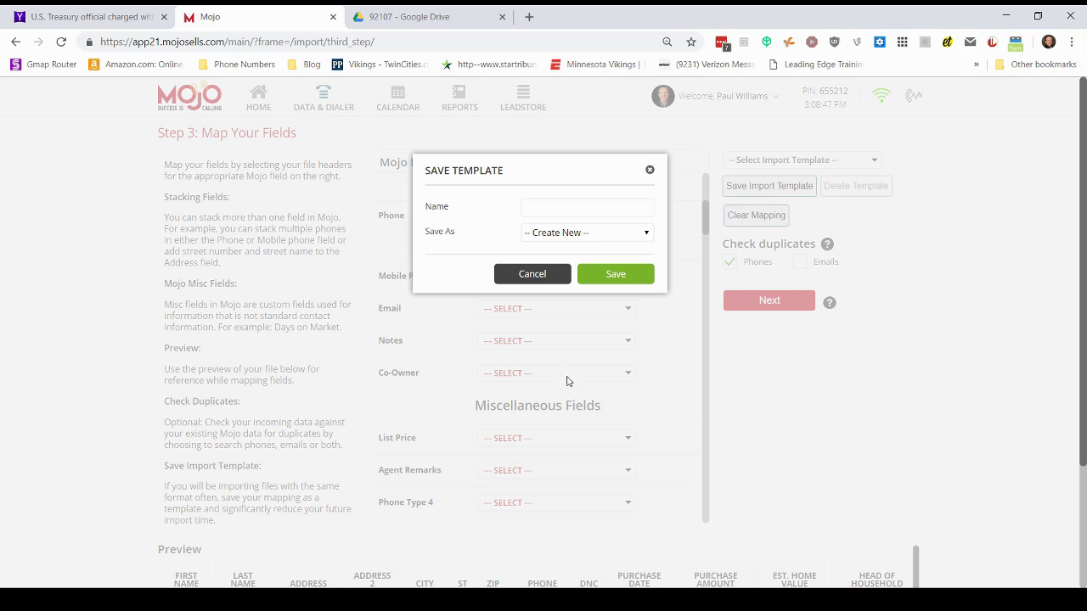
pyautogui.click(532, 209)
pyautogui.write('Colo')
pyautogui.write(' Data')
pyautogui.moveTo(569, 208); pyautogui.dragTo(519, 207)
pyautogui.press('BackSpace')
pyautogui.click(547, 409)
# Cancel the template save, apply the Coles Data import template, and clear mapping.
pyautogui.click(534, 276)
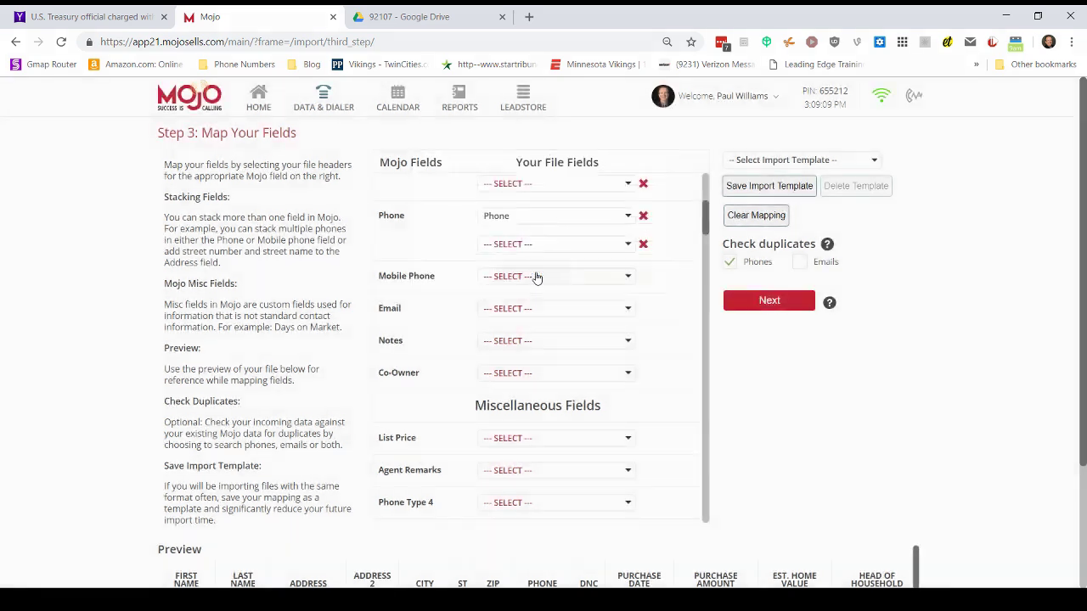
pyautogui.click(875, 159)
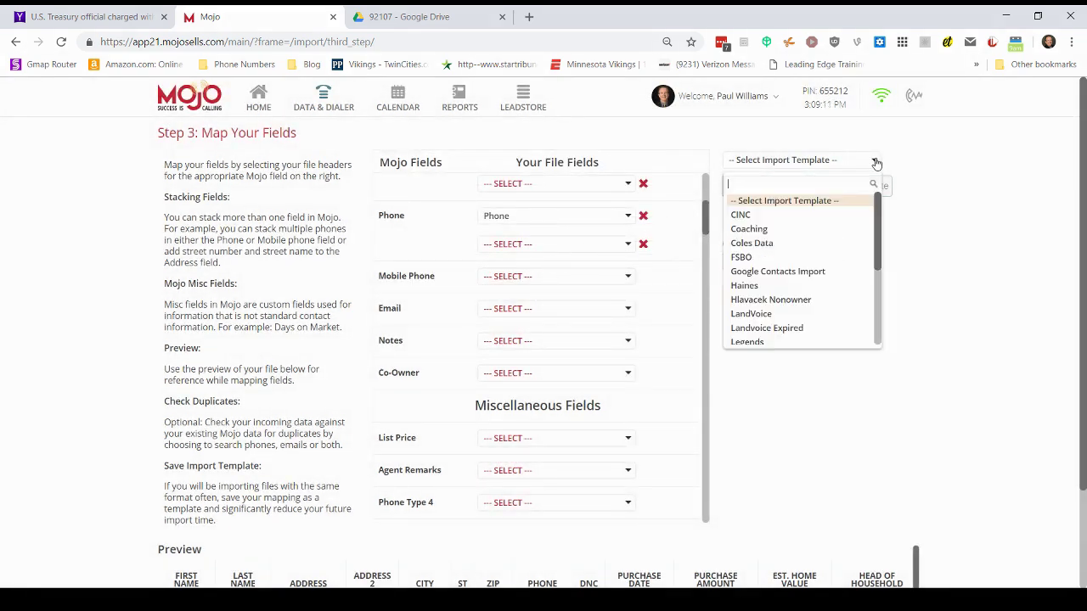
pyautogui.click(759, 244)
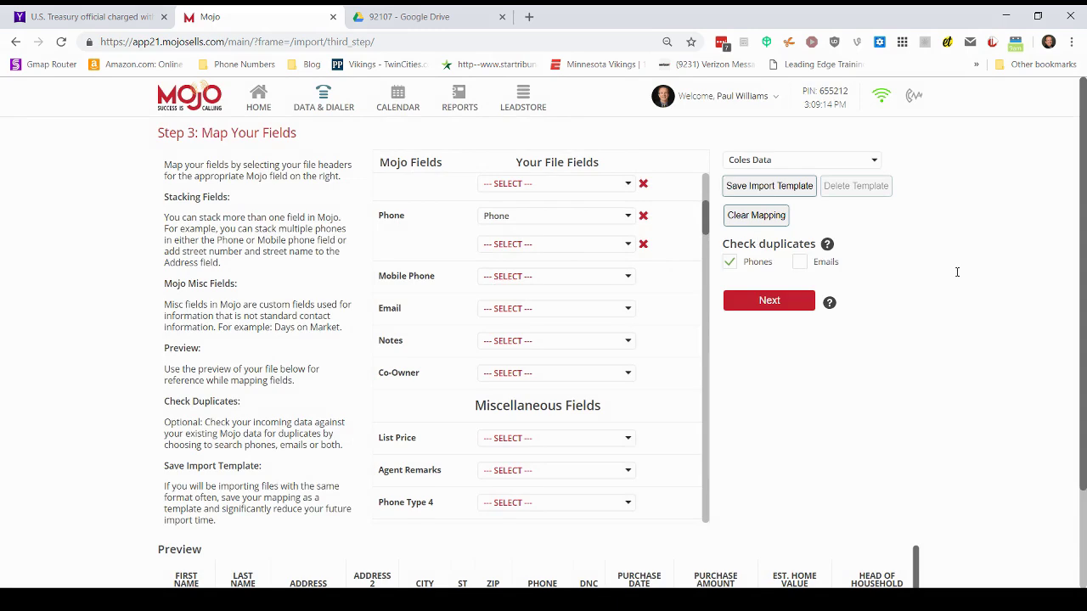
pyautogui.click(743, 218)
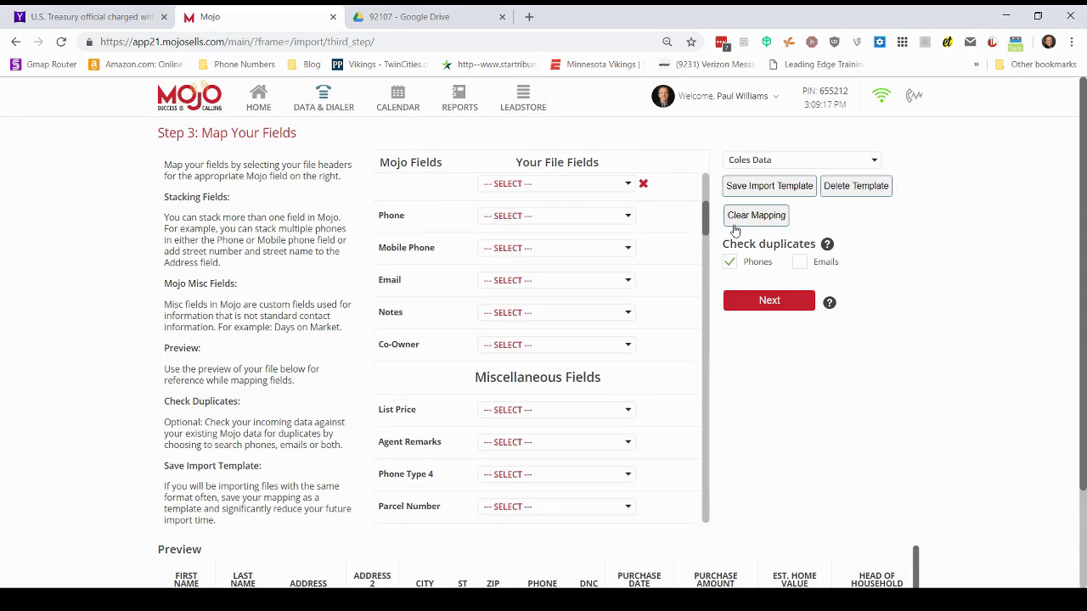
pyautogui.moveTo(706, 224); pyautogui.dragTo(707, 195)
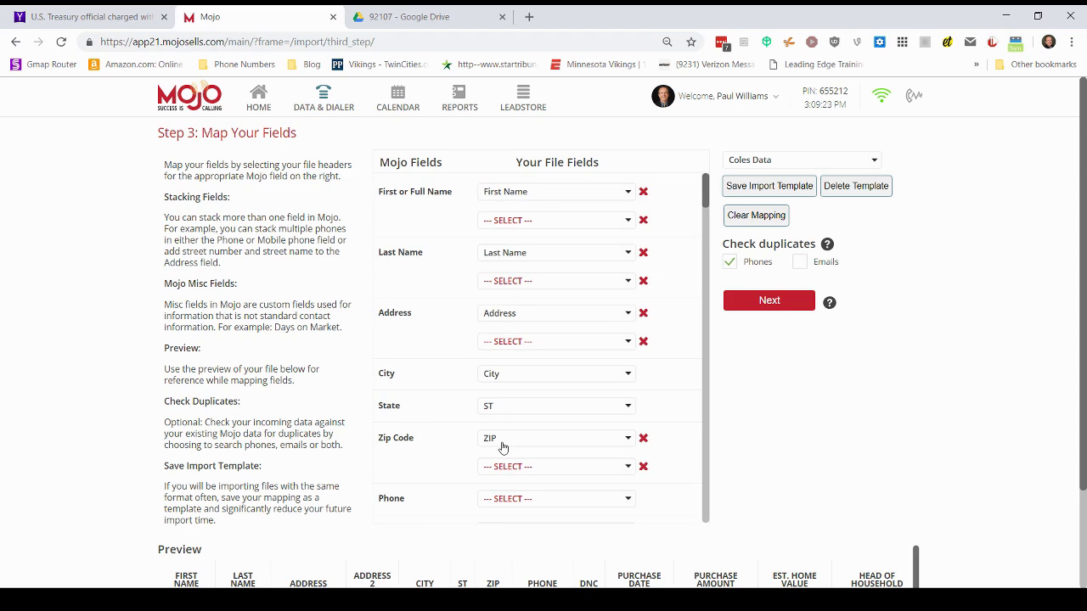
pyautogui.scroll(-1, 694, 420)
pyautogui.scroll(-1, 695, 420)
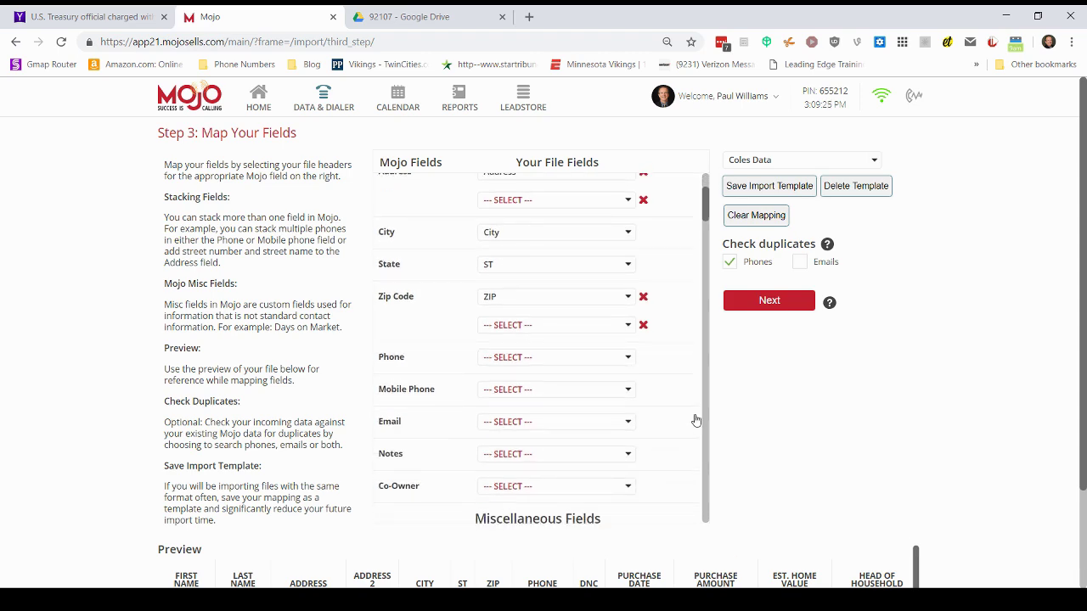
pyautogui.scroll(-1, 694, 420)
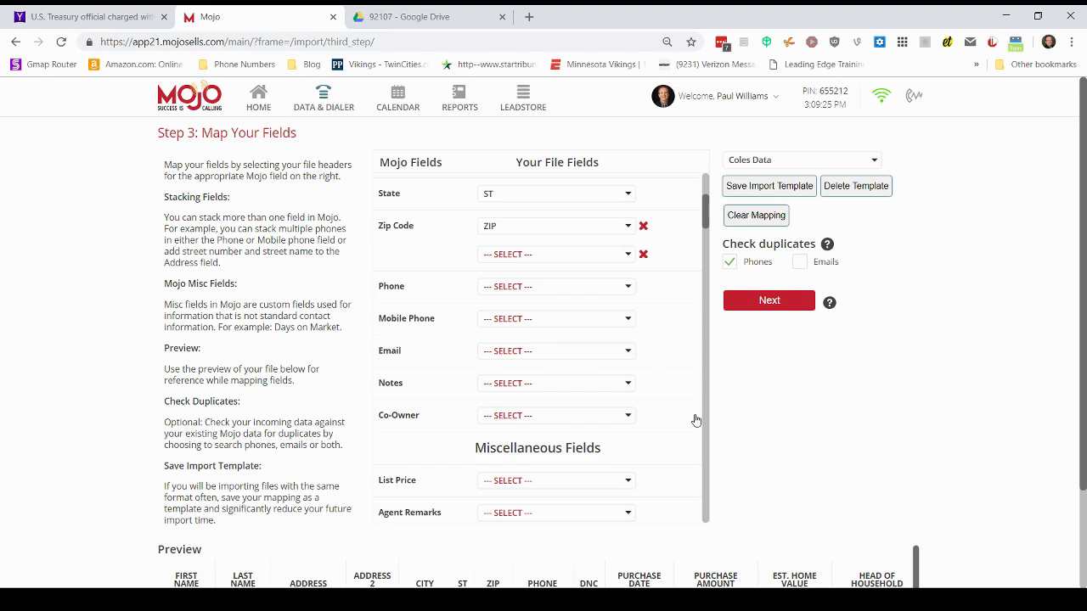
# Map the file's Phone column to Mojo's Phone field.
pyautogui.click(623, 289)
pyautogui.scroll(-2, 534, 399)
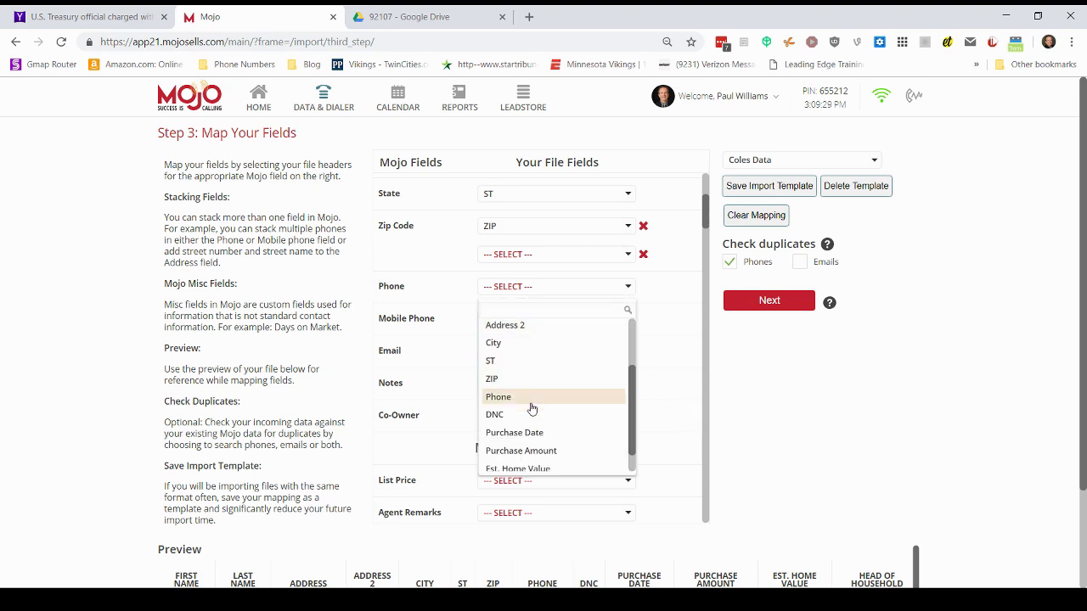
pyautogui.click(526, 397)
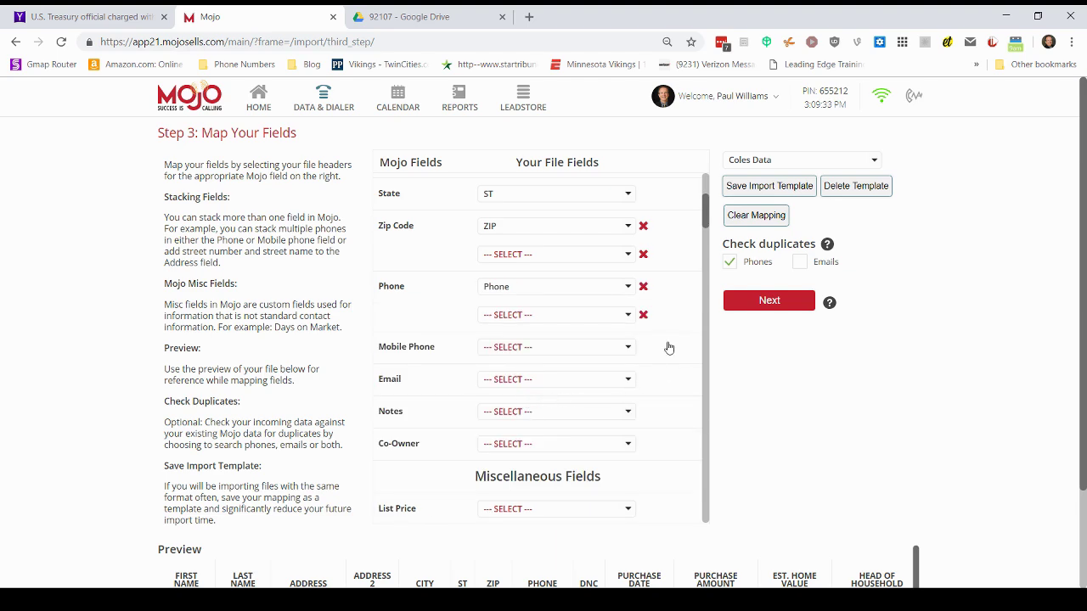
pyautogui.scroll(-8, 668, 347)
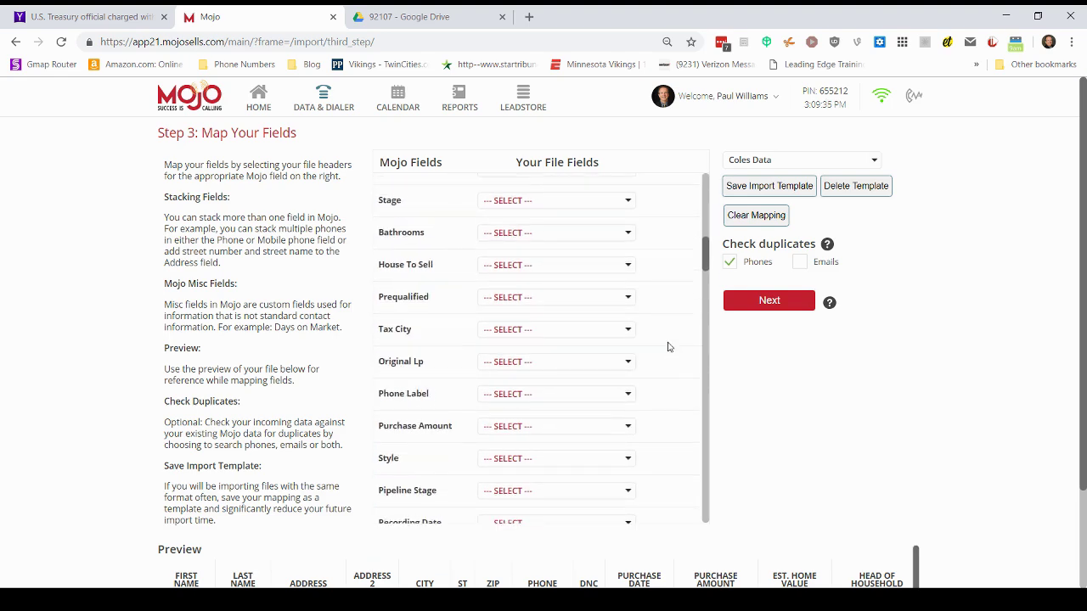
pyautogui.scroll(10, 668, 347)
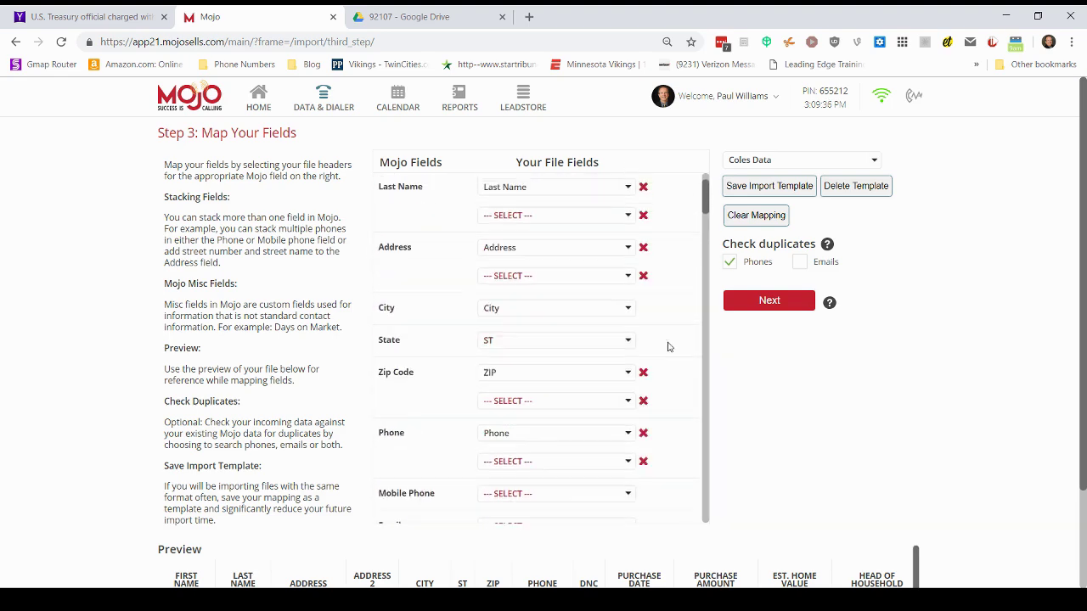
# Save the current mapping over the Coles Data import template.
pyautogui.click(779, 188)
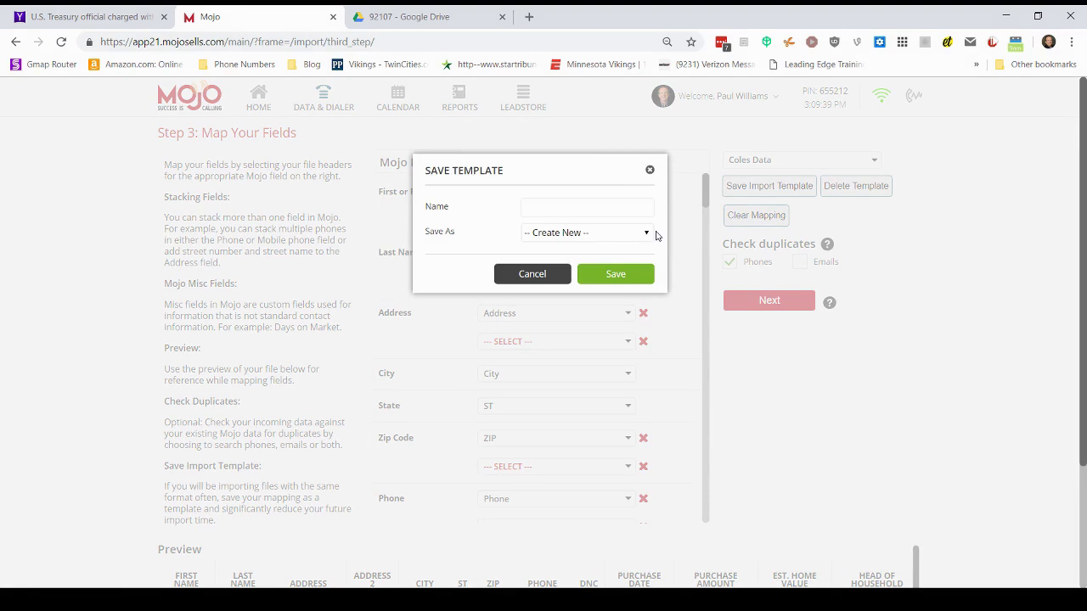
pyautogui.click(648, 236)
pyautogui.click(558, 382)
pyautogui.click(603, 275)
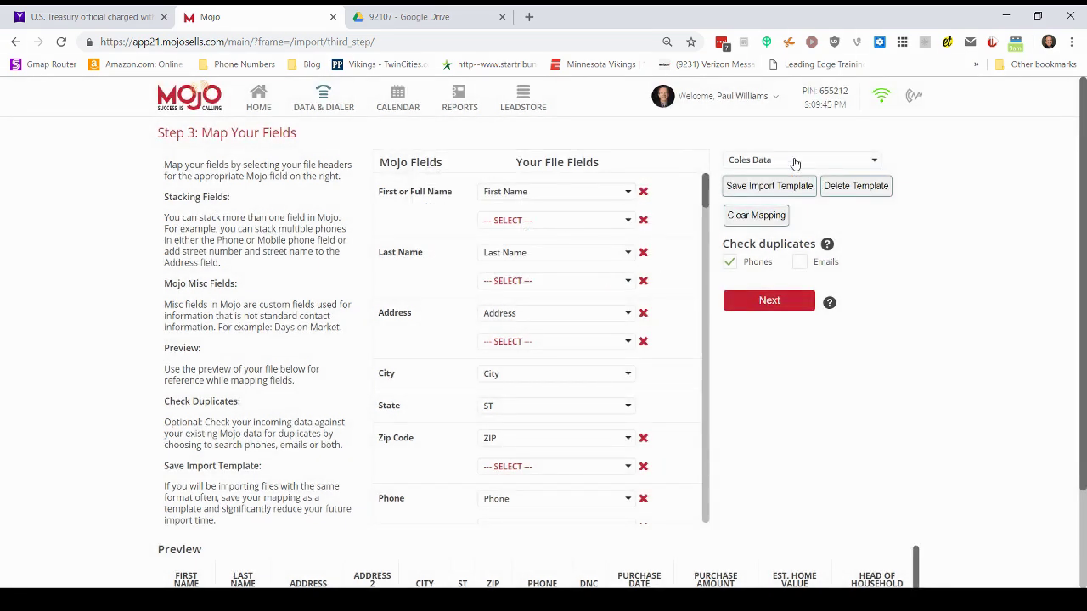
# Advance to Step 4, Finish Import, with 68 records ready for the 92107 list.
pyautogui.click(767, 303)
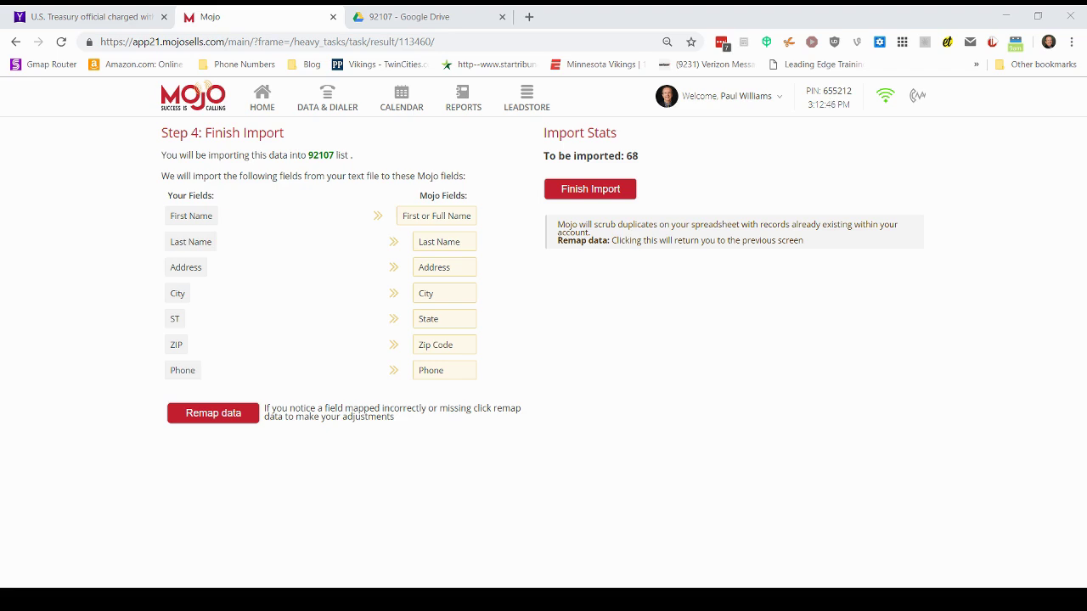
# Finish the import, bringing 68 contacts into the 92107 calling list.
pyautogui.click(589, 187)
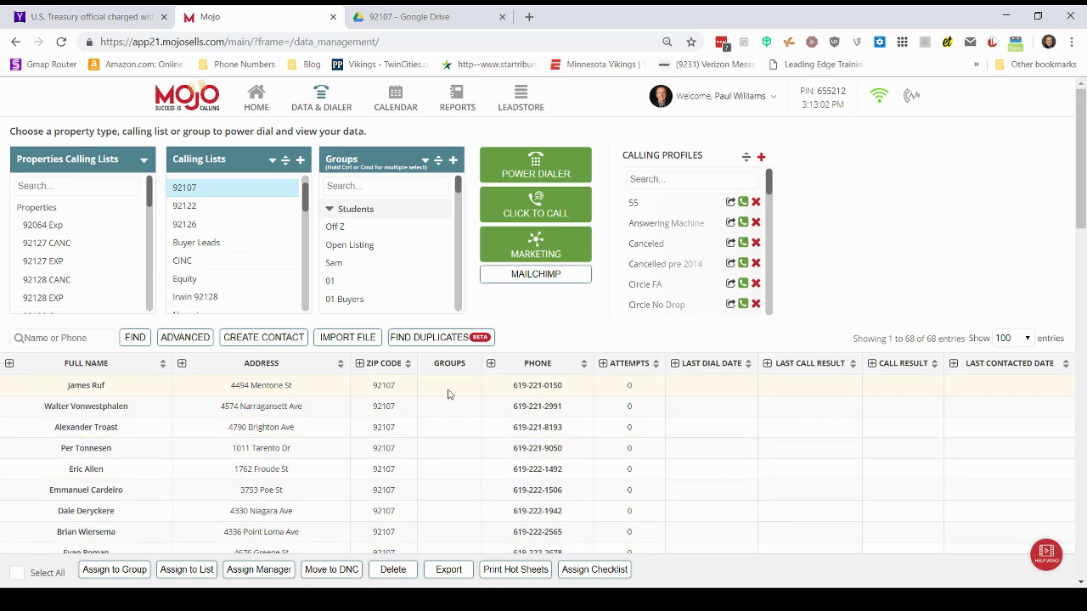
# Open the first imported contact's record from the 92107 data table.
pyautogui.doubleClick(238, 386)
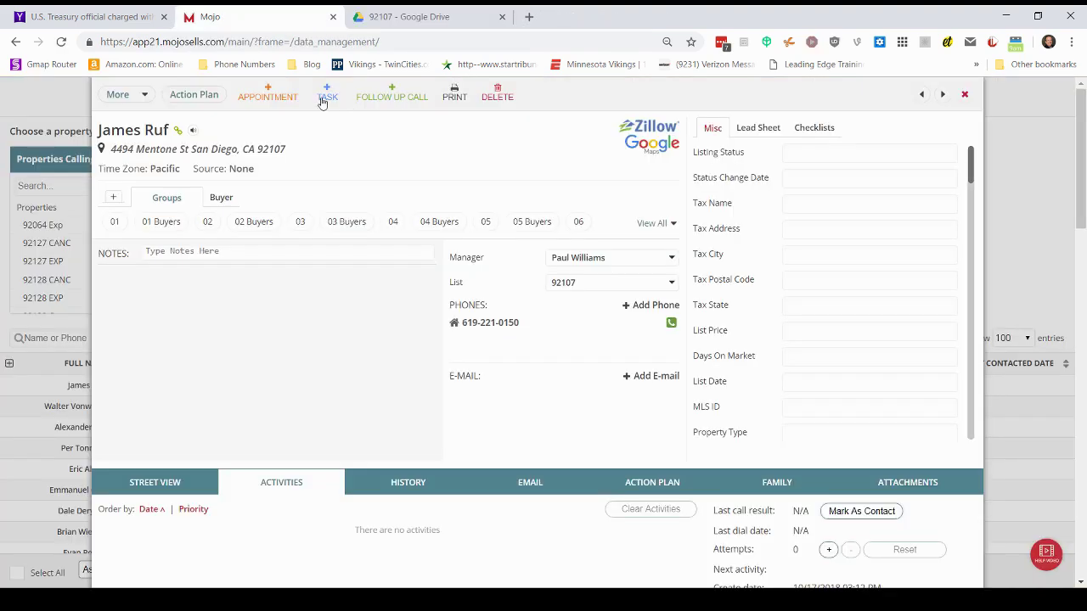
pyautogui.click(637, 133)
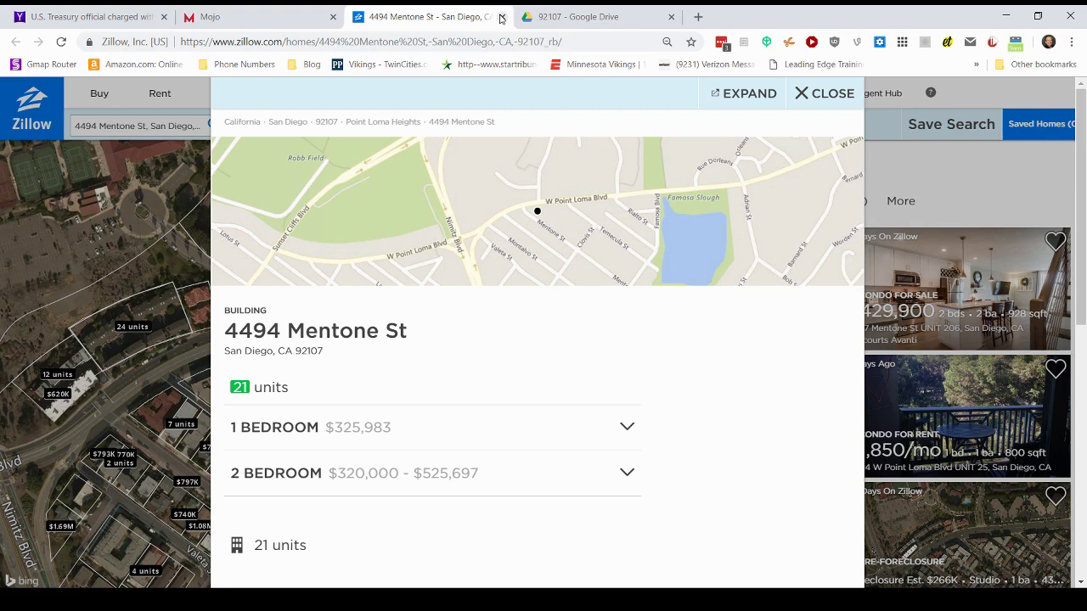
# Close the Zillow tab and the contact record, then go to Mojo's Dialer settings.
pyautogui.click(502, 17)
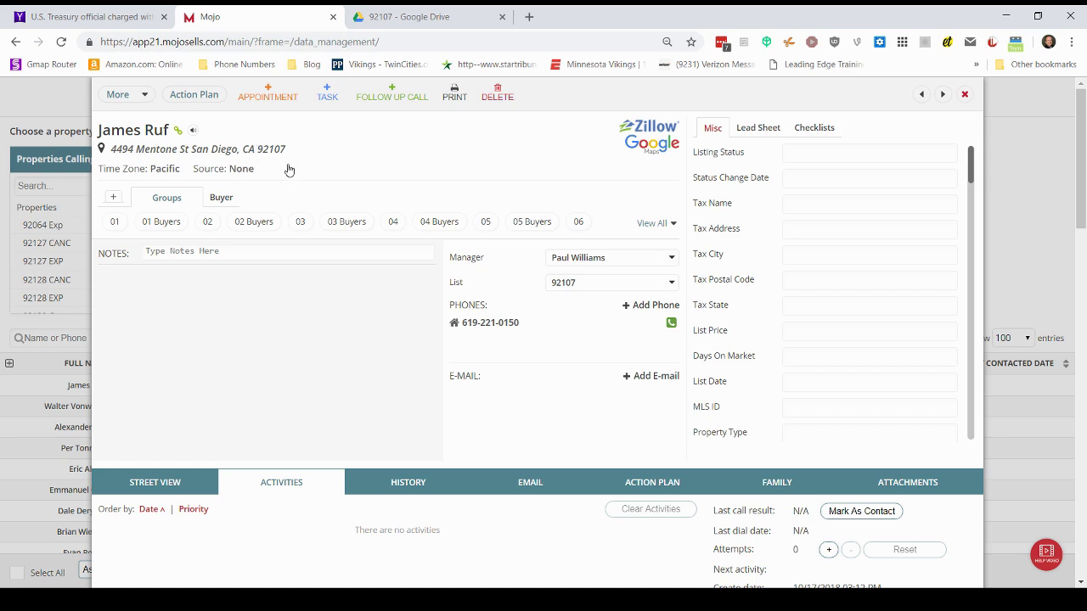
pyautogui.click(963, 96)
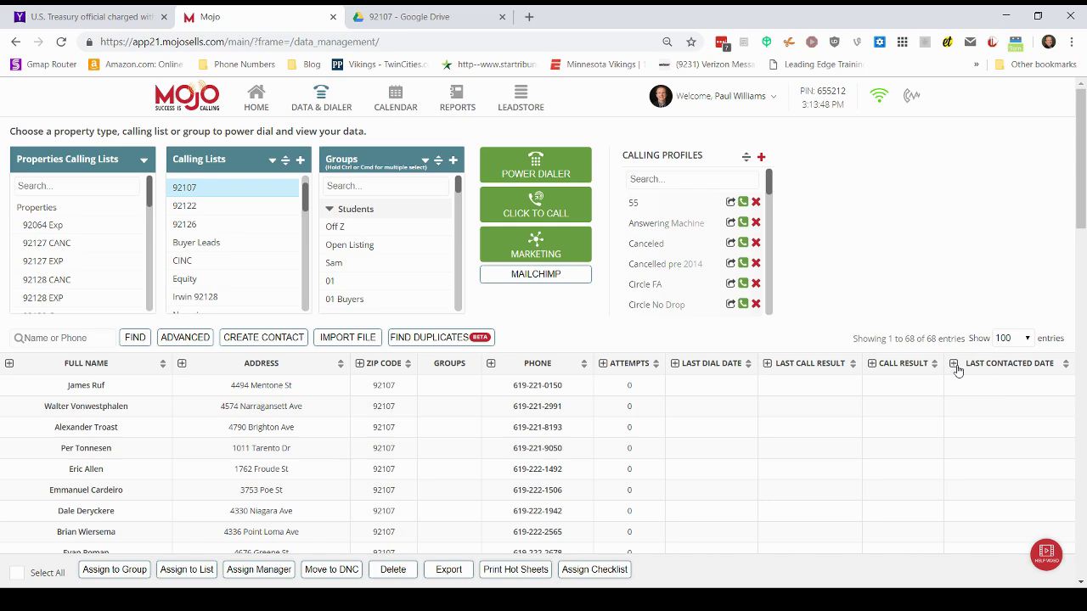
pyautogui.click(720, 101)
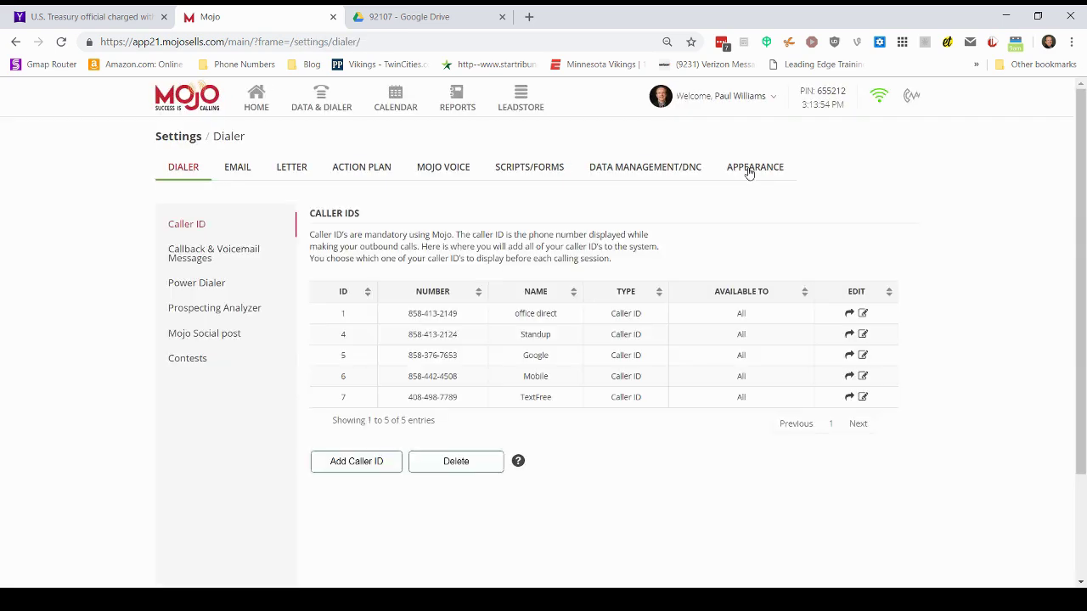
# In Data Columns, insert Agent Remarks after Address among the displayed fields and save.
pyautogui.click(629, 174)
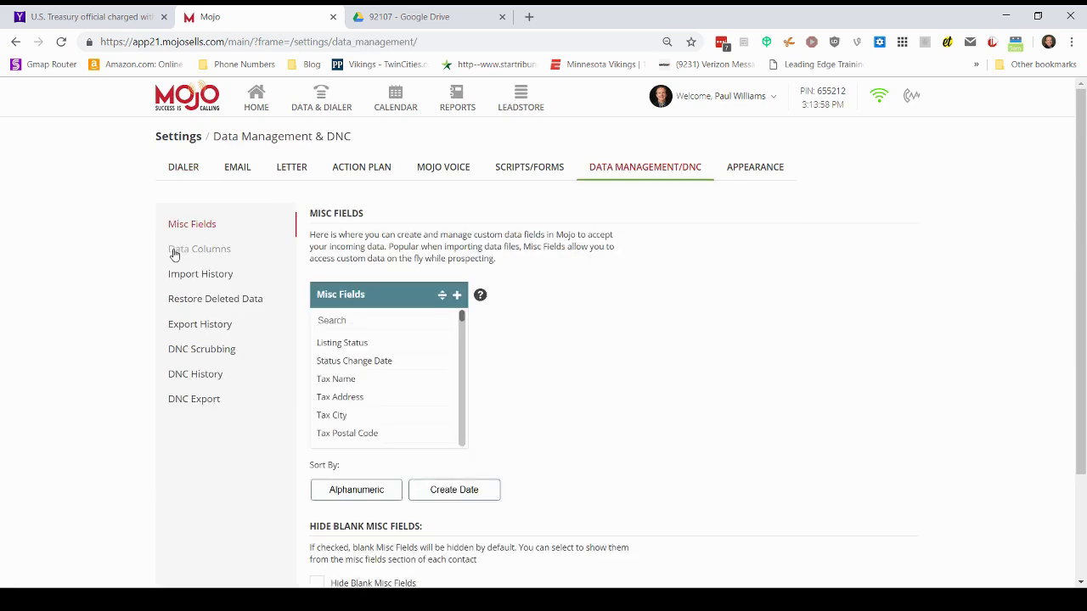
pyautogui.click(202, 254)
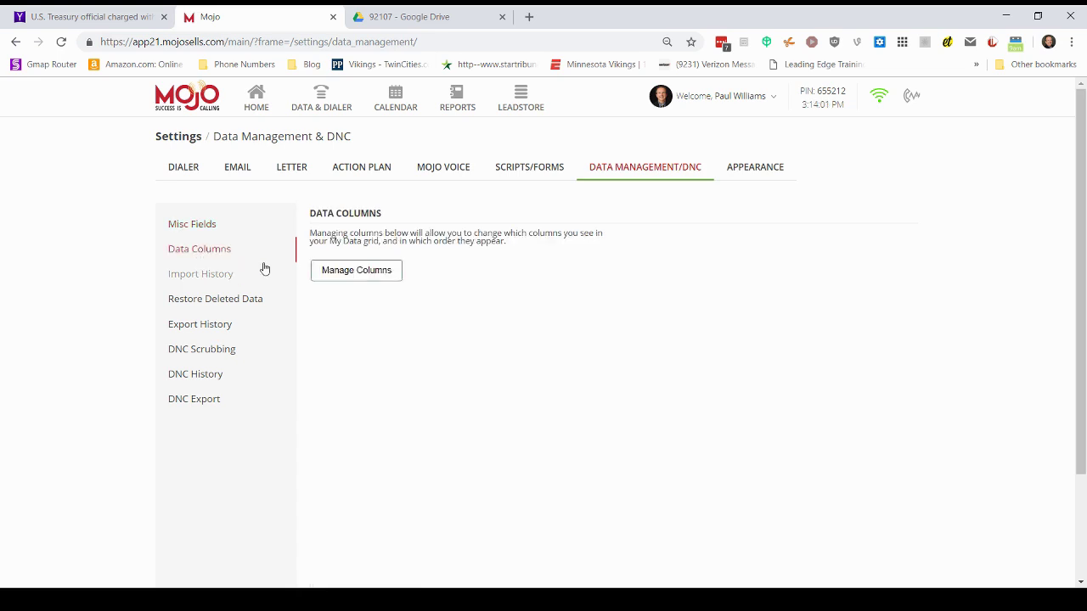
pyautogui.click(358, 272)
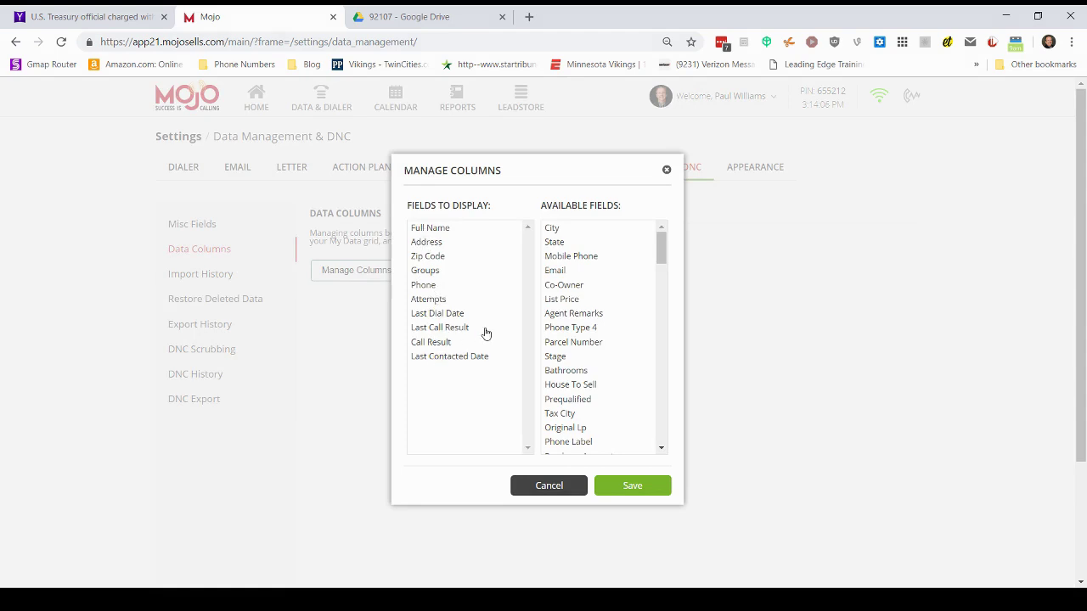
pyautogui.moveTo(574, 319); pyautogui.dragTo(461, 263)
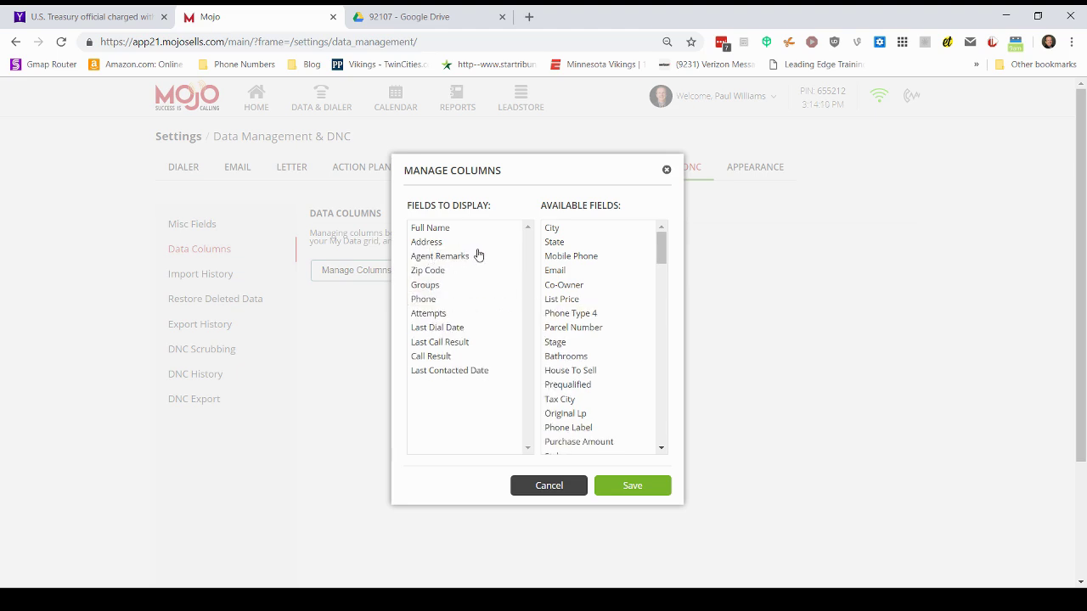
pyautogui.click(629, 485)
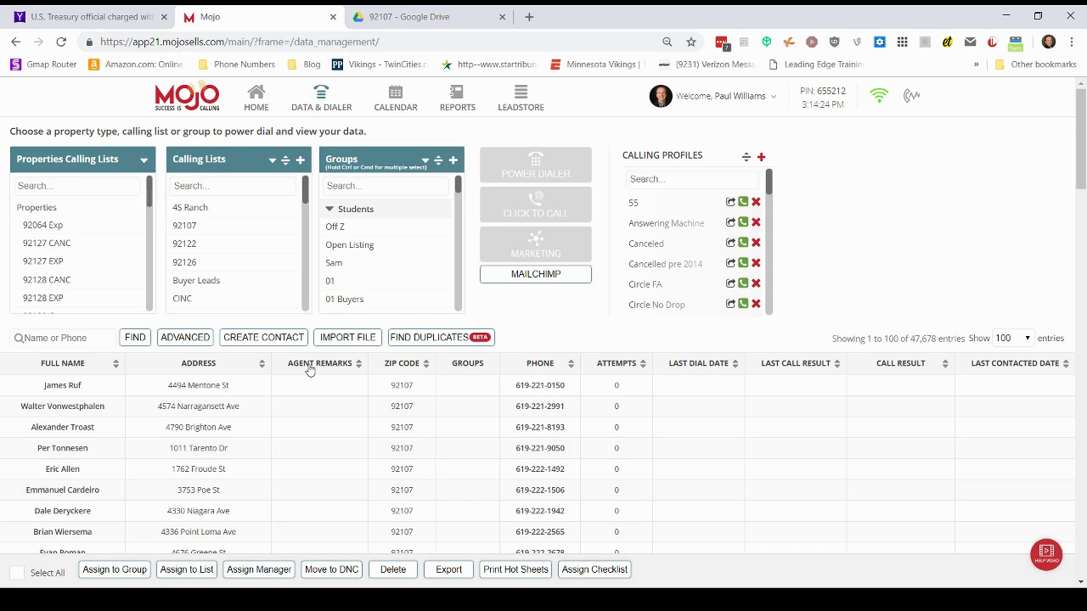
# Load the 92122 calling list into the contact grid.
pyautogui.click(194, 246)
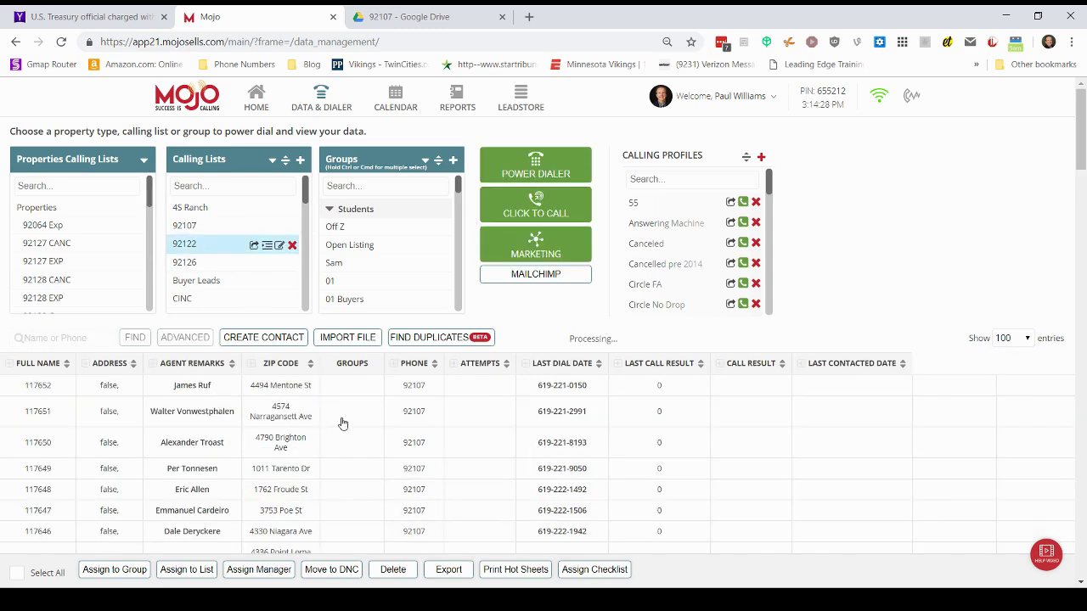